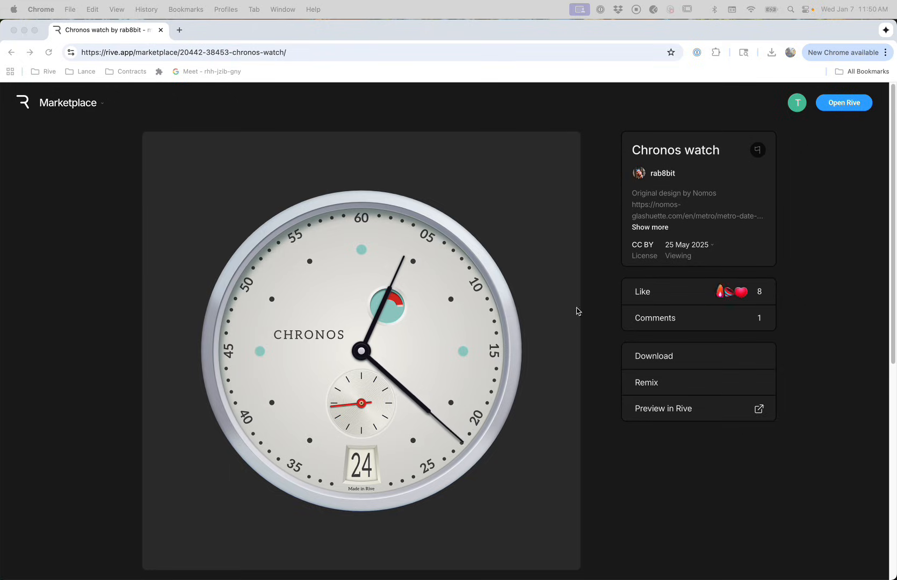
# Open the Chronos watch author's marketplace profile, then their linked Behance portfolio
pyautogui.click(693, 174)
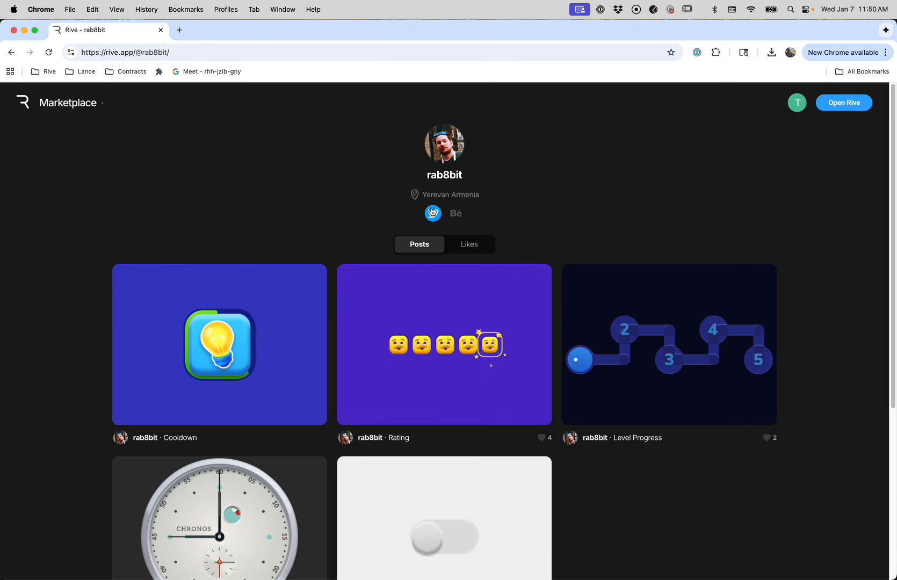
pyautogui.click(458, 214)
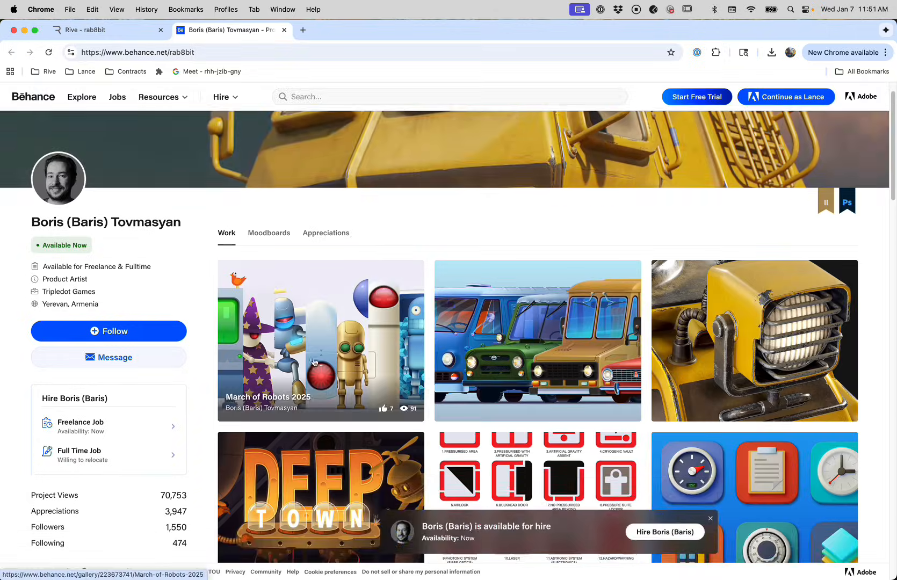
# Scroll down through the author's Behance portfolio
pyautogui.scroll(-1, 391, 367)
pyautogui.scroll(-2, 391, 367)
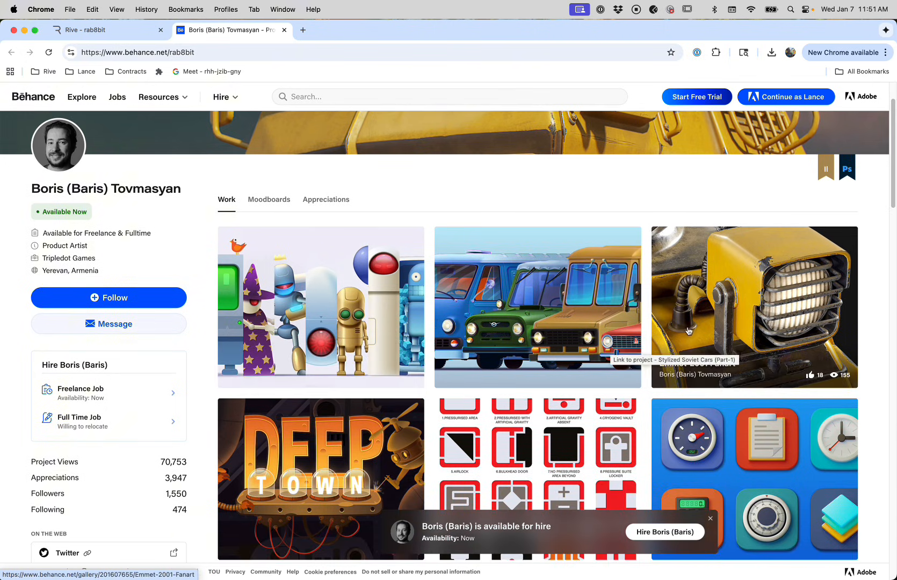
pyautogui.scroll(-1, 666, 334)
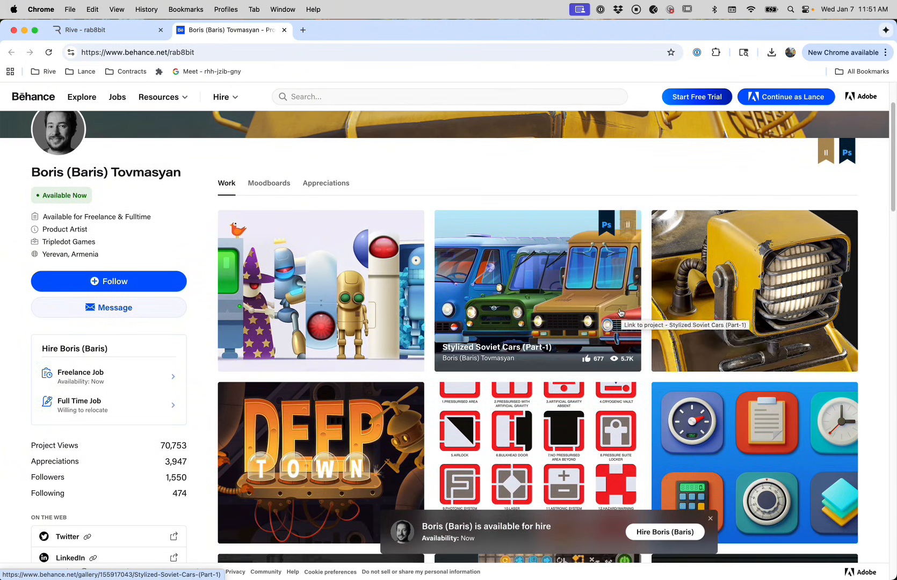
# Close the portfolio, return to the Chronos watch page and remix it into an editable copy
pyautogui.click(284, 30)
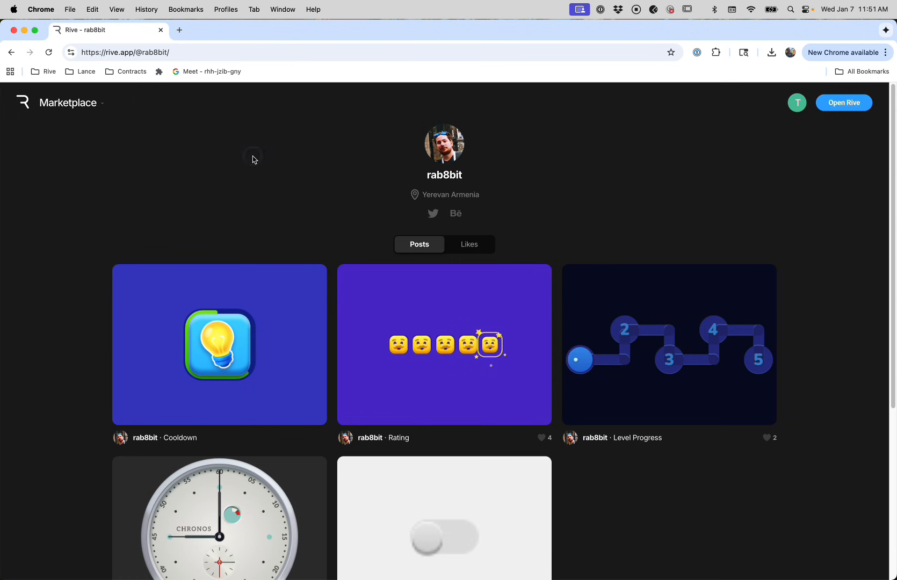
pyautogui.press('super+bracketleft')
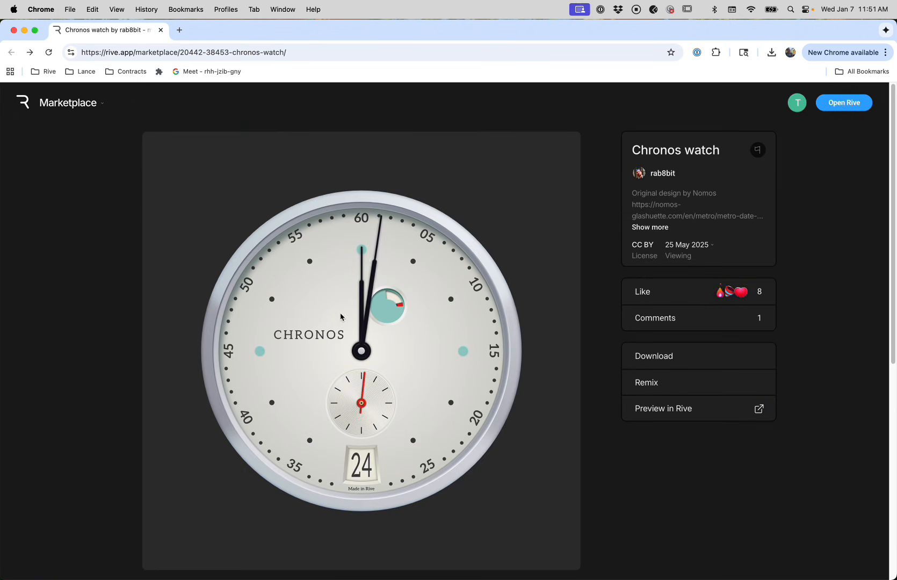
pyautogui.click(666, 382)
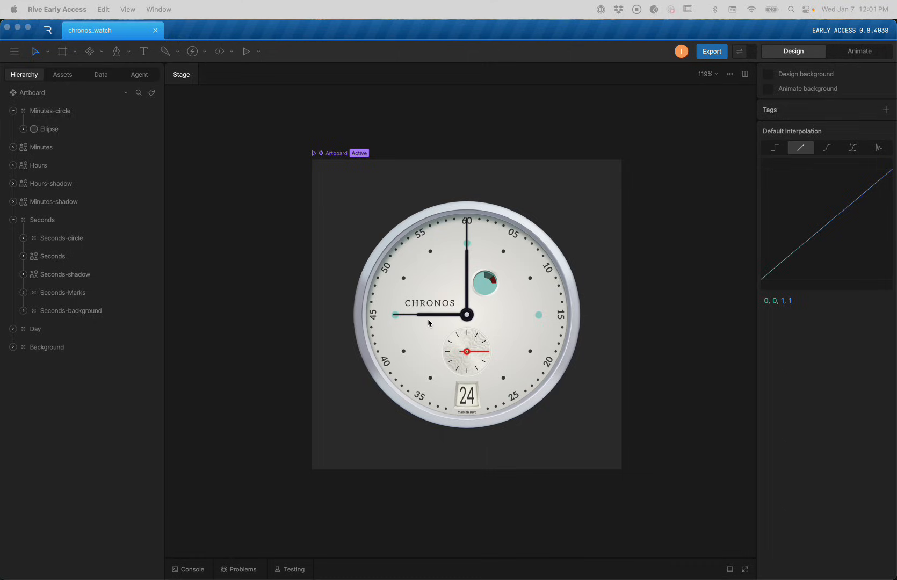
# Select the Seconds group and the Minutes-shadow hand shape in the Hierarchy
pyautogui.scroll(-1, 287, 315)
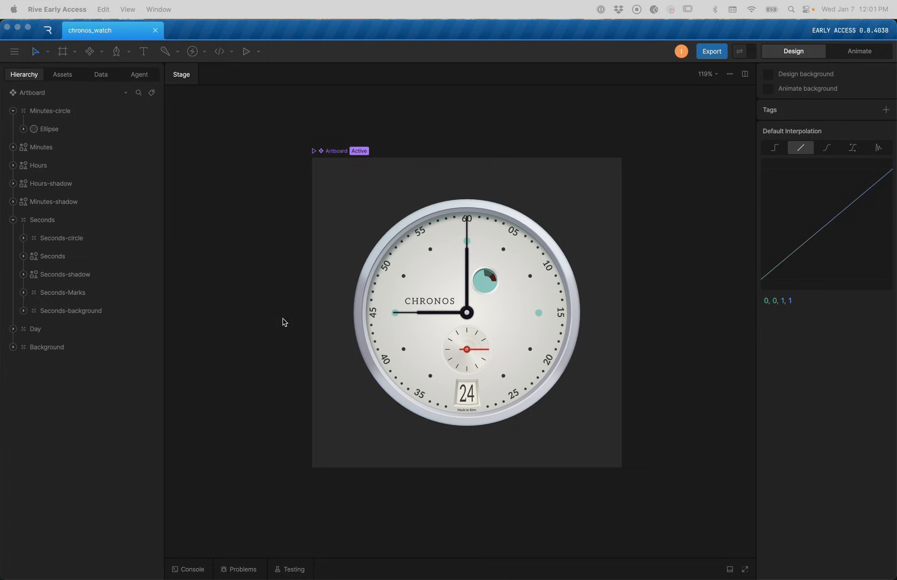
pyautogui.click(261, 352)
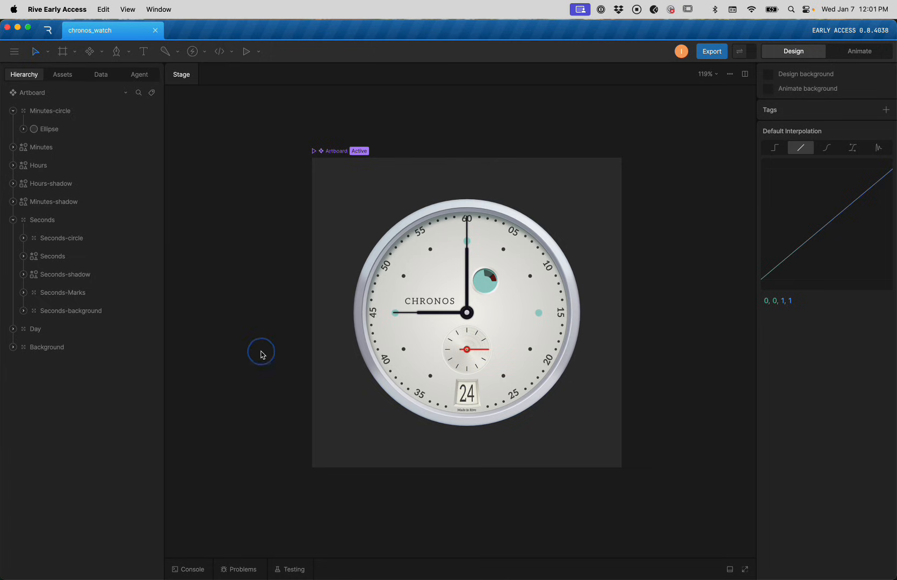
pyautogui.click(13, 221)
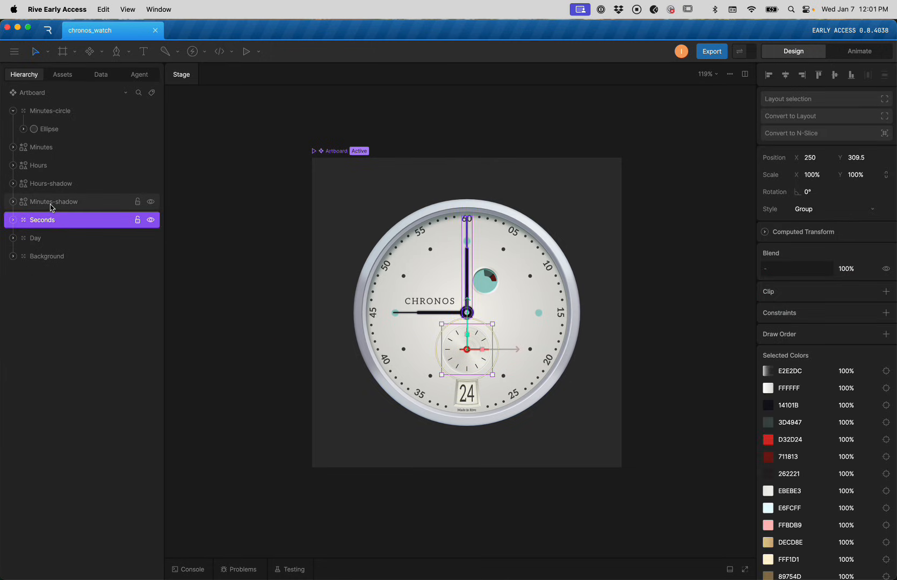
pyautogui.click(51, 207)
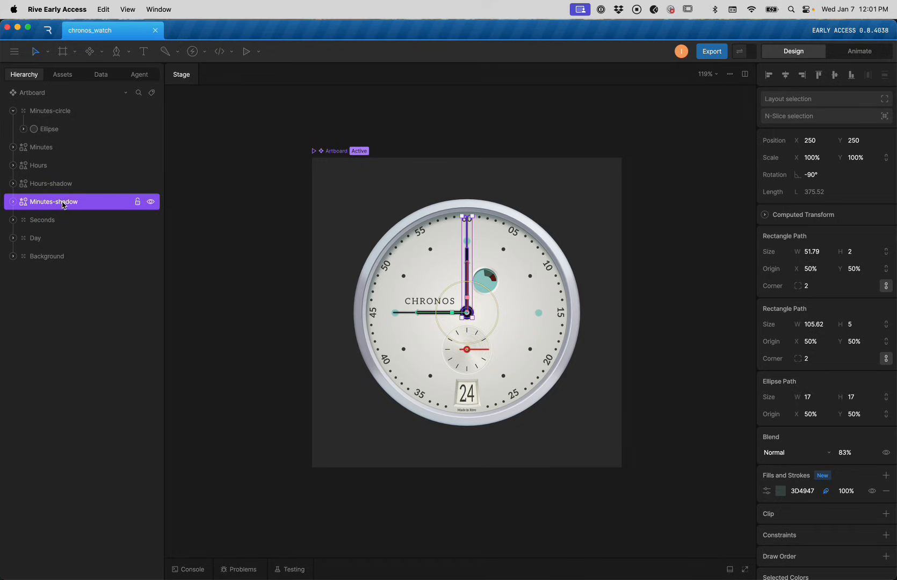
# Switch to Animate mode and play, then stop, the Seconds animation
pyautogui.press('Tab')
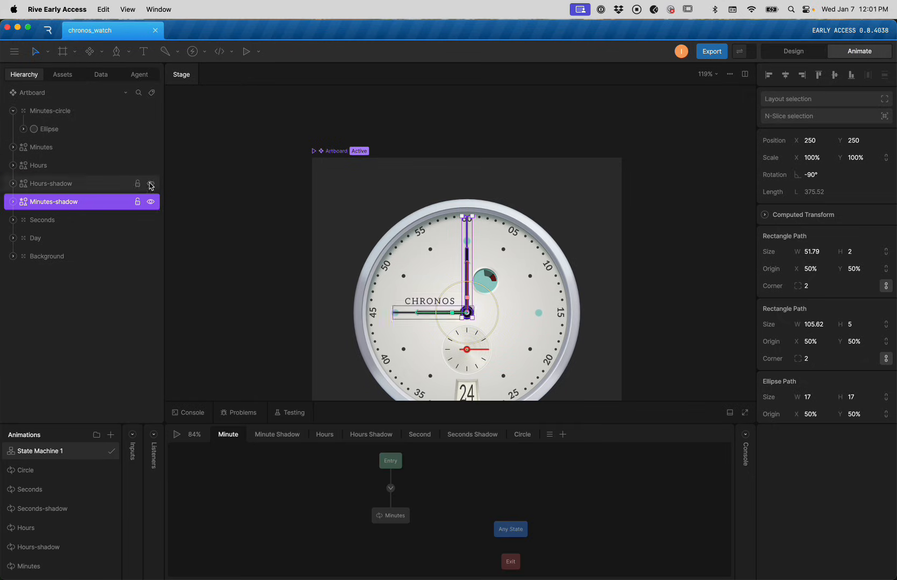
pyautogui.click(43, 477)
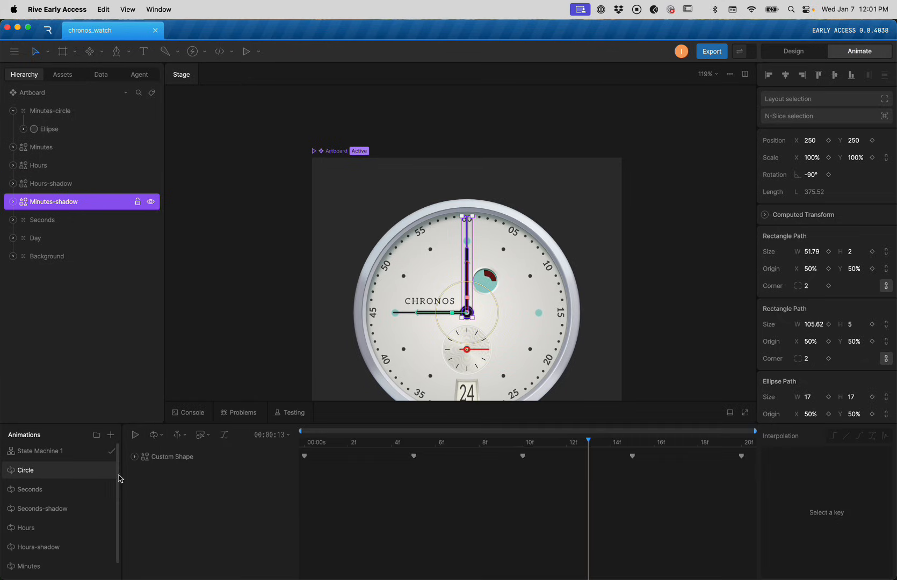
pyautogui.click(55, 494)
pyautogui.press('space')
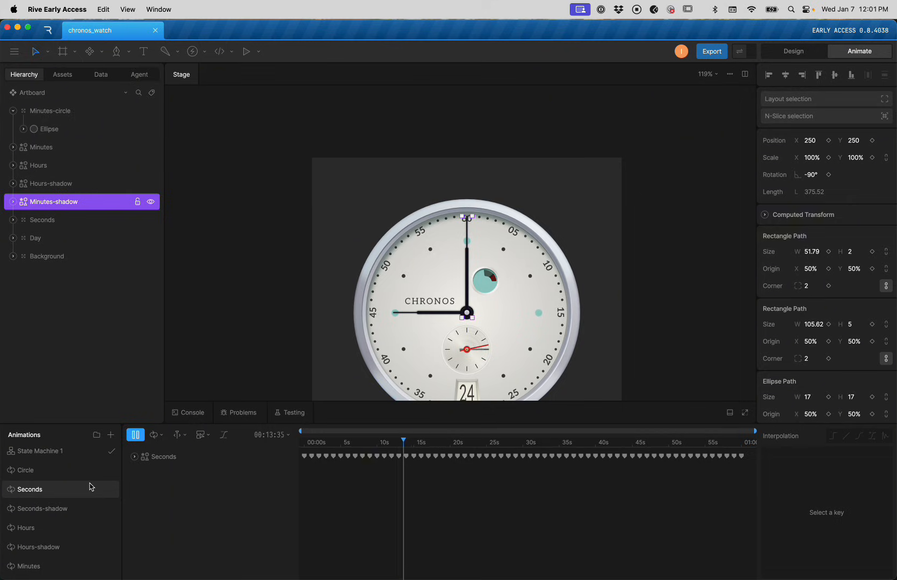
pyautogui.press('space')
pyautogui.scroll(-1, 61, 503)
# Delete the animations from Seconds through Minutes-shadow, leaving only Circle
pyautogui.keyDown('shift'); pyautogui.click(52, 569); pyautogui.keyUp('shift')
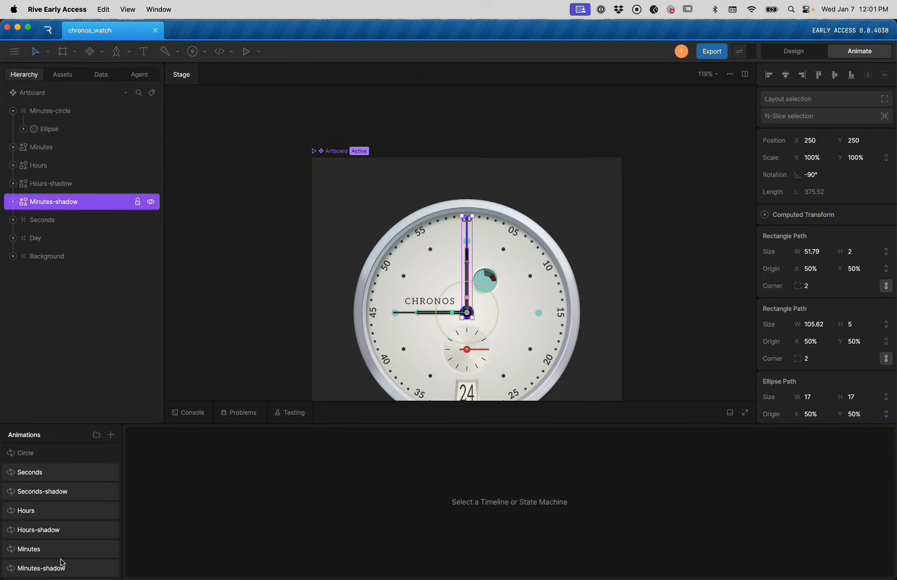
pyautogui.rightClick(59, 560)
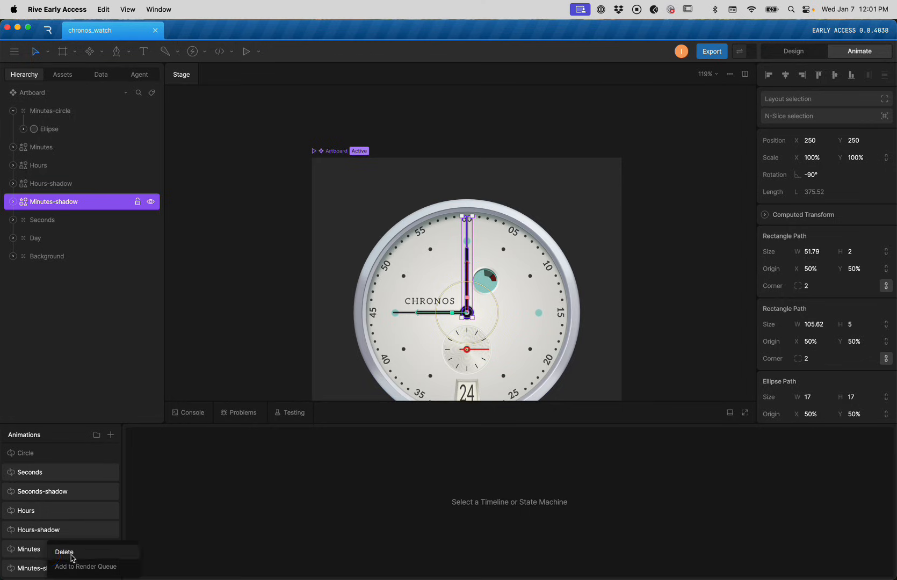
pyautogui.click(75, 556)
pyautogui.click(502, 322)
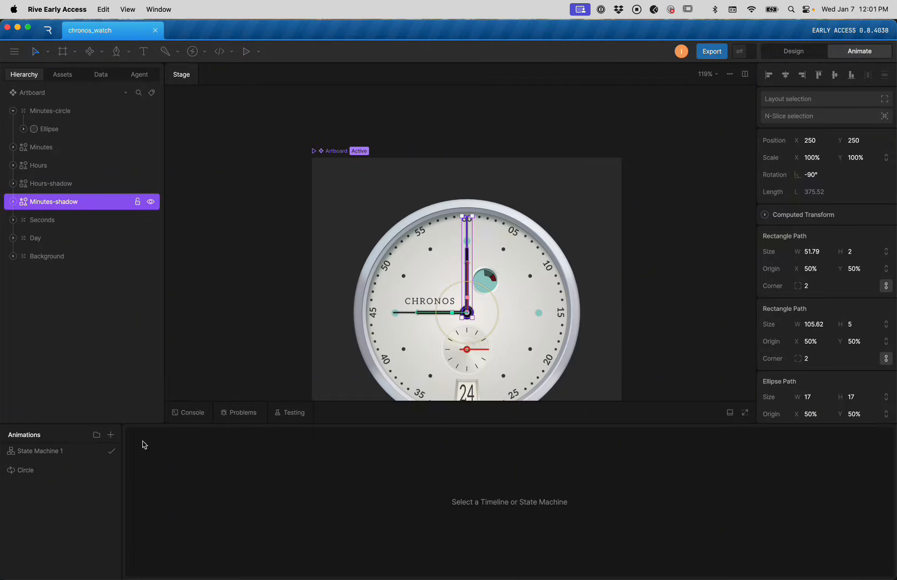
# In State Machine 1, delete the Minute, Minute Shadow and Hours layers
pyautogui.click(63, 453)
pyautogui.click(267, 435)
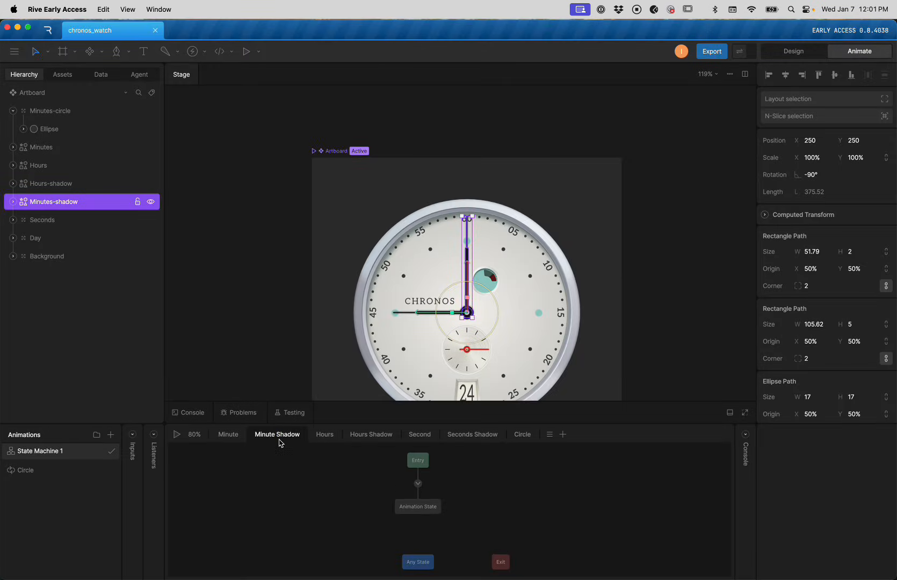
pyautogui.rightClick(223, 439)
pyautogui.click(243, 446)
pyautogui.rightClick(240, 435)
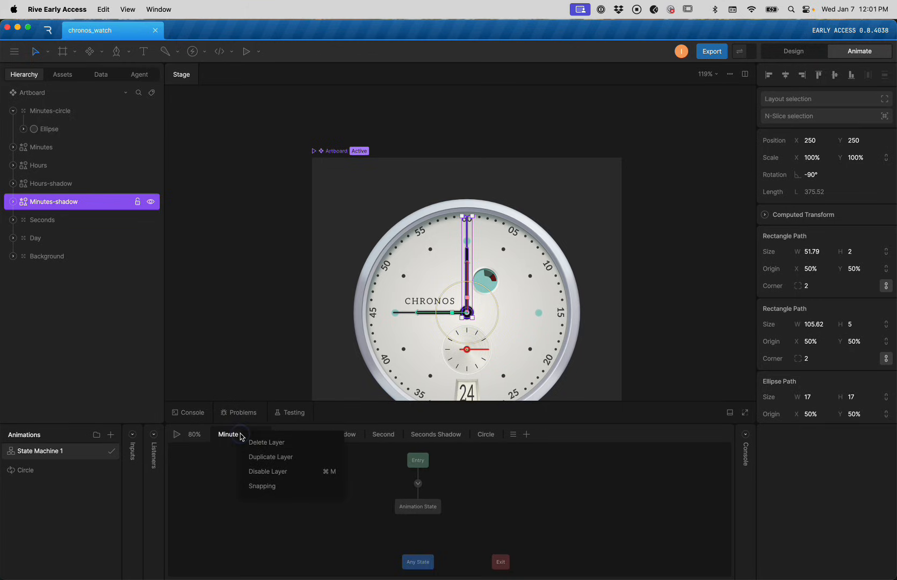
pyautogui.click(254, 445)
pyautogui.rightClick(229, 434)
pyautogui.click(250, 445)
# Delete the Hours Shadow, Second and Seconds Shadow layers so only Circle remains
pyautogui.rightClick(228, 434)
pyautogui.click(250, 445)
pyautogui.rightClick(229, 434)
pyautogui.click(248, 445)
pyautogui.rightClick(230, 439)
pyautogui.click(249, 446)
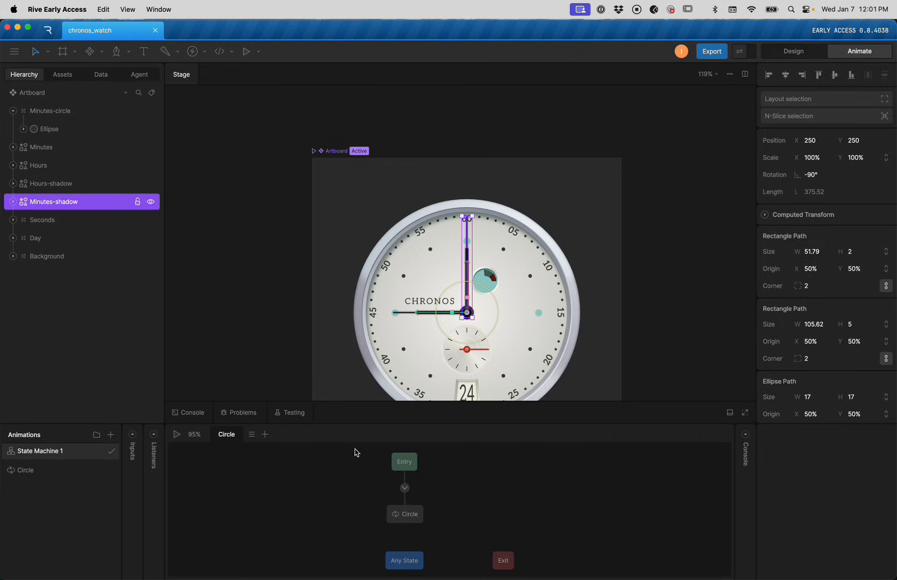
pyautogui.click(281, 252)
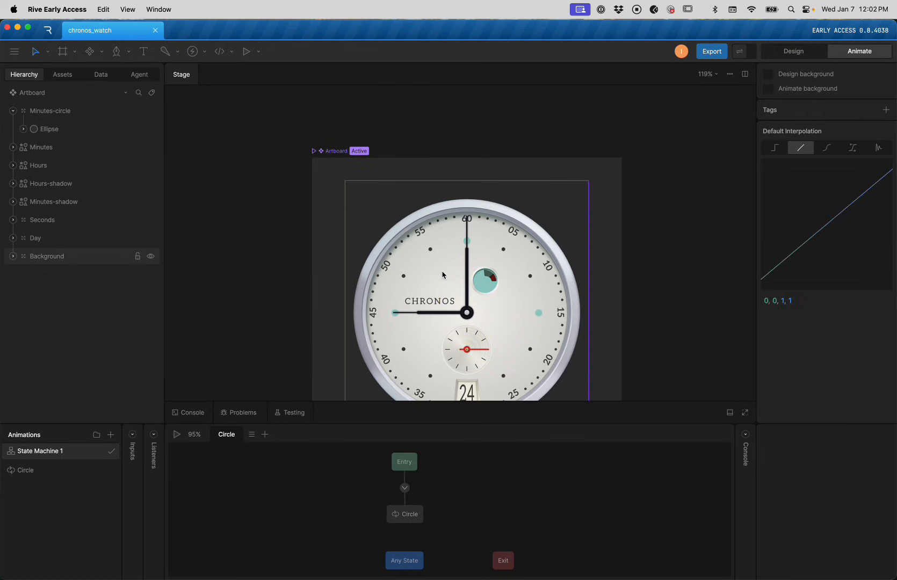
pyautogui.scroll(-1, 442, 276)
pyautogui.scroll(-6, 442, 276)
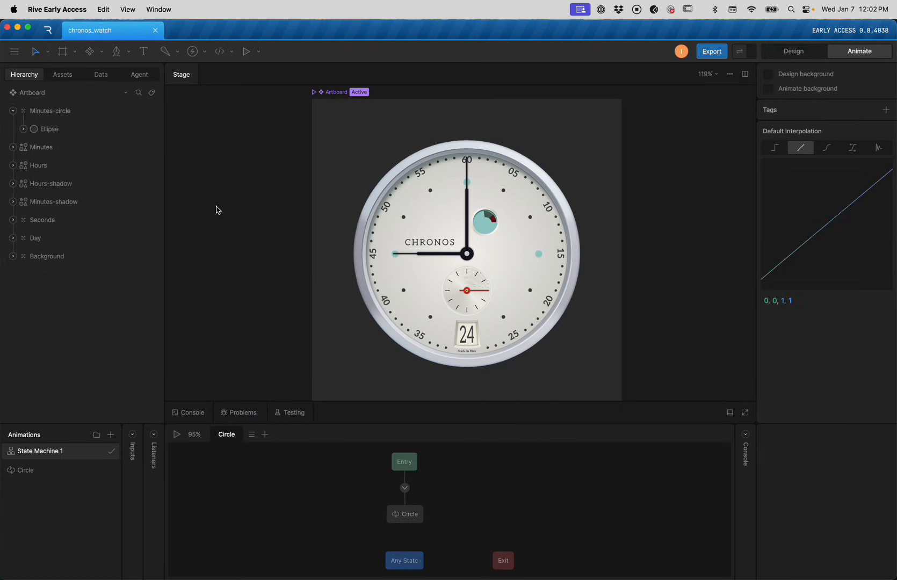
# Create a new view model named Clock in the Data panel
pyautogui.click(102, 75)
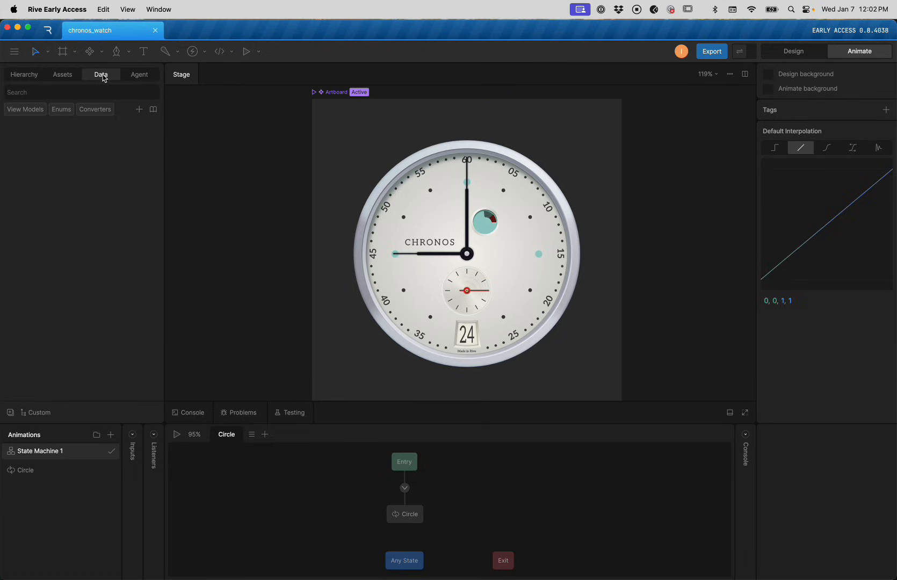
pyautogui.click(141, 110)
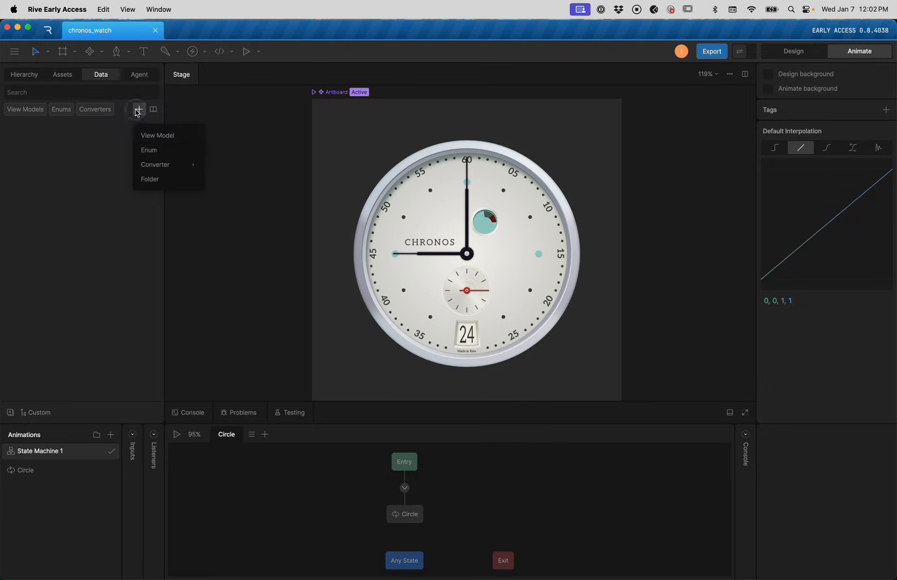
pyautogui.click(161, 134)
pyautogui.doubleClick(54, 129)
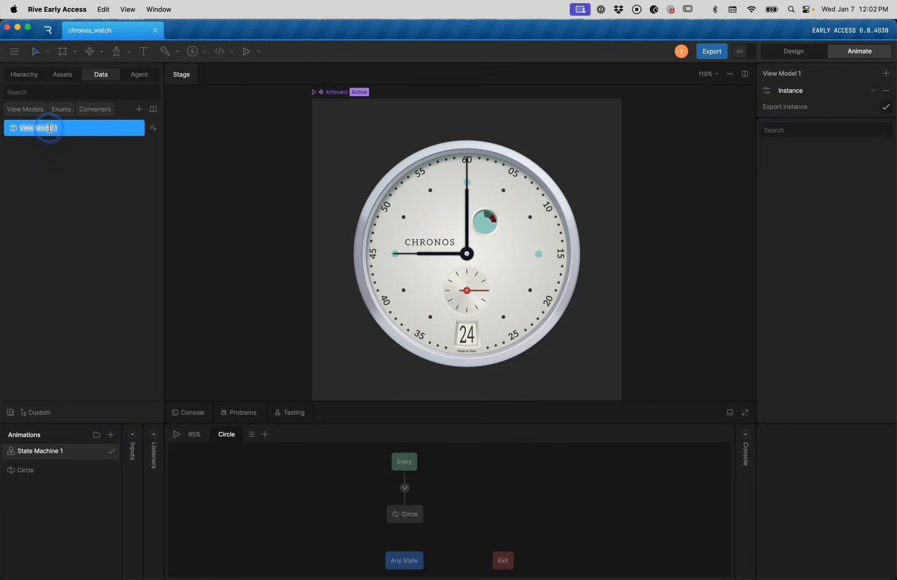
pyautogui.write('ck')
pyautogui.press('Return')
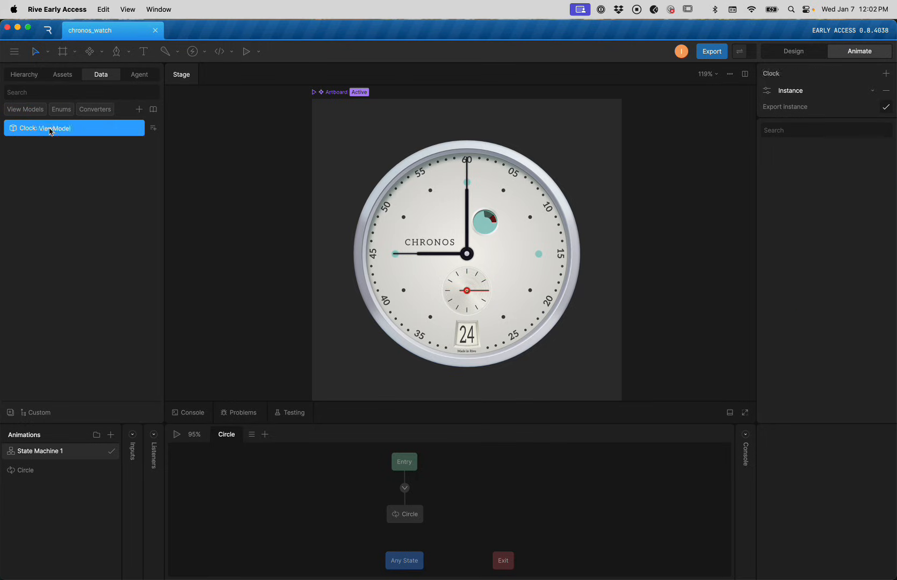
# Add number properties seconds and minutes to the Clock view model
pyautogui.click(154, 128)
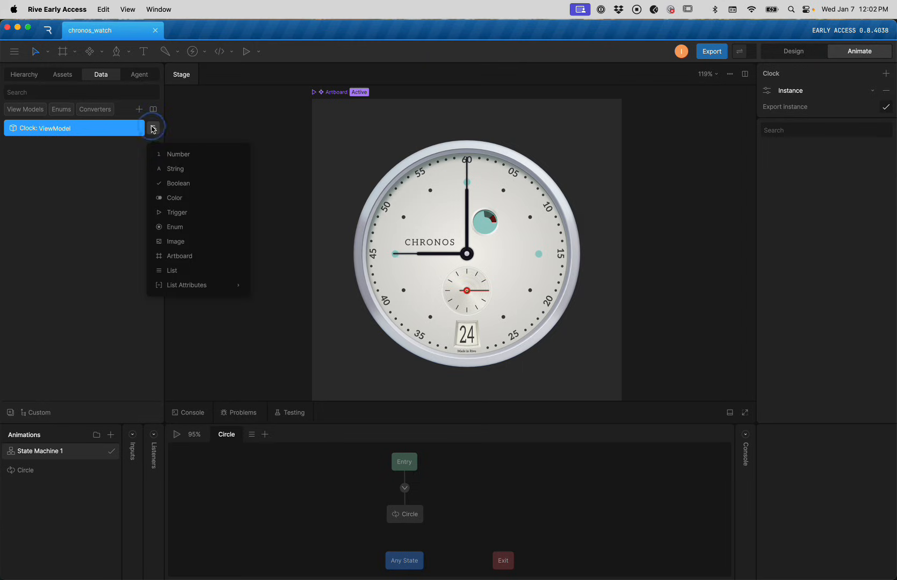
pyautogui.click(191, 151)
pyautogui.doubleClick(70, 147)
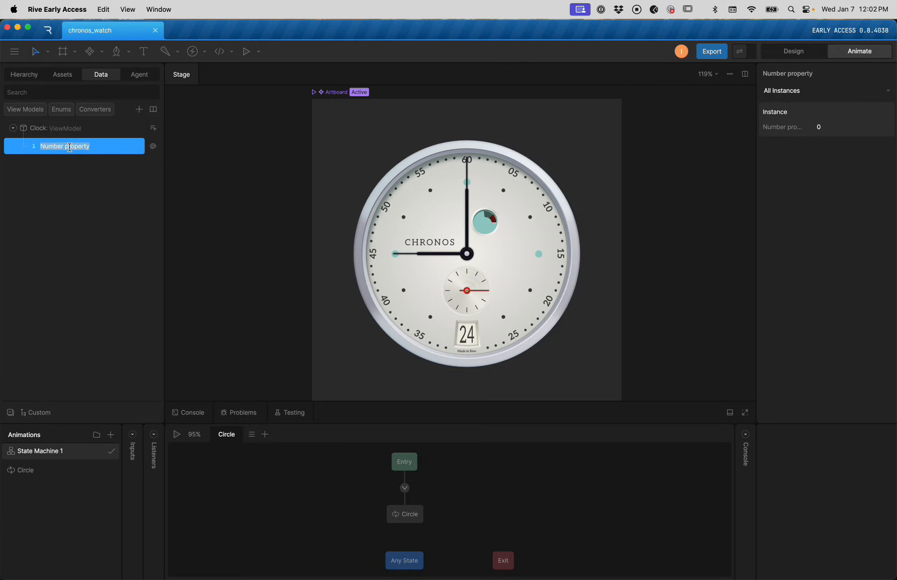
pyautogui.write('seconds')
pyautogui.press('Return')
pyautogui.click(153, 128)
pyautogui.click(165, 153)
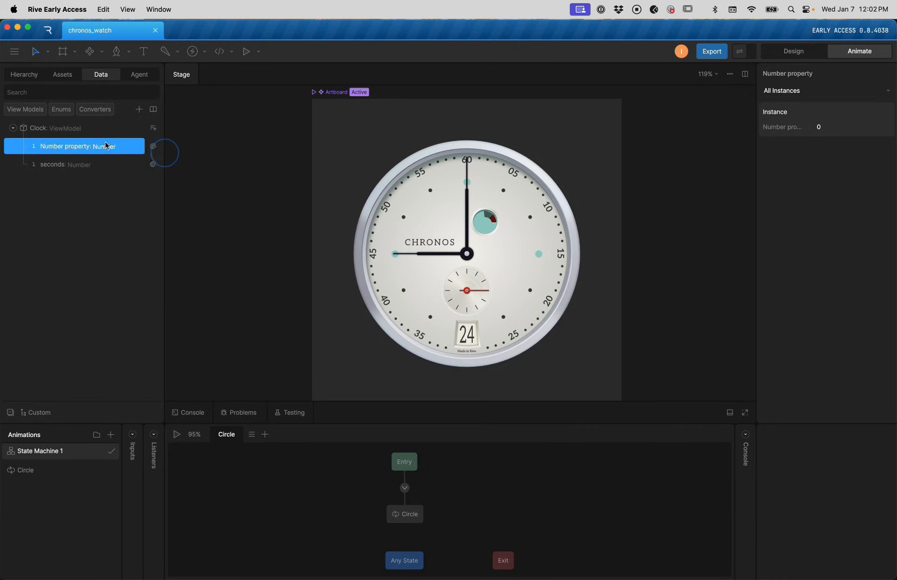
pyautogui.doubleClick(59, 146)
pyautogui.write('minutes')
pyautogui.press('Return')
# Add hours and date number properties, then begin renaming the artboard
pyautogui.click(153, 128)
pyautogui.click(155, 156)
pyautogui.doubleClick(52, 145)
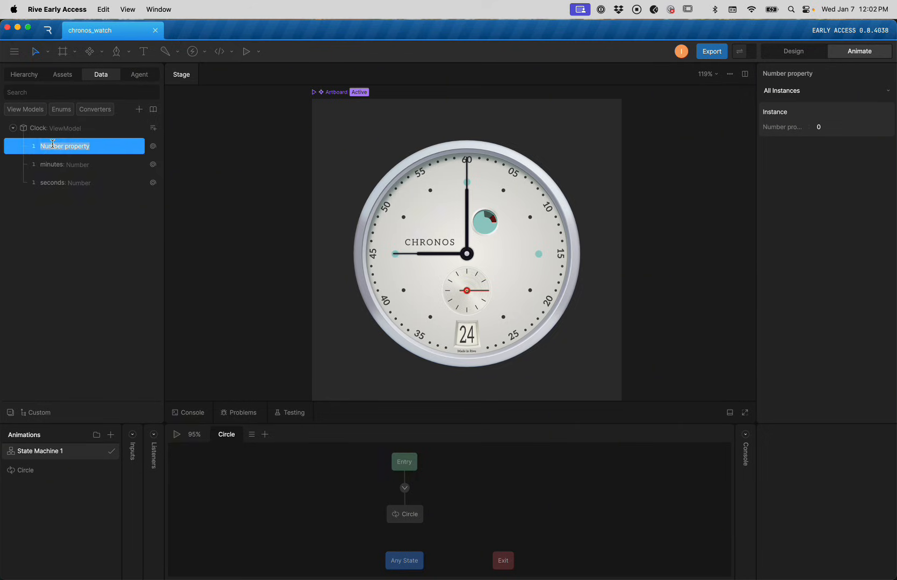
pyautogui.write('hours')
pyautogui.press('Return')
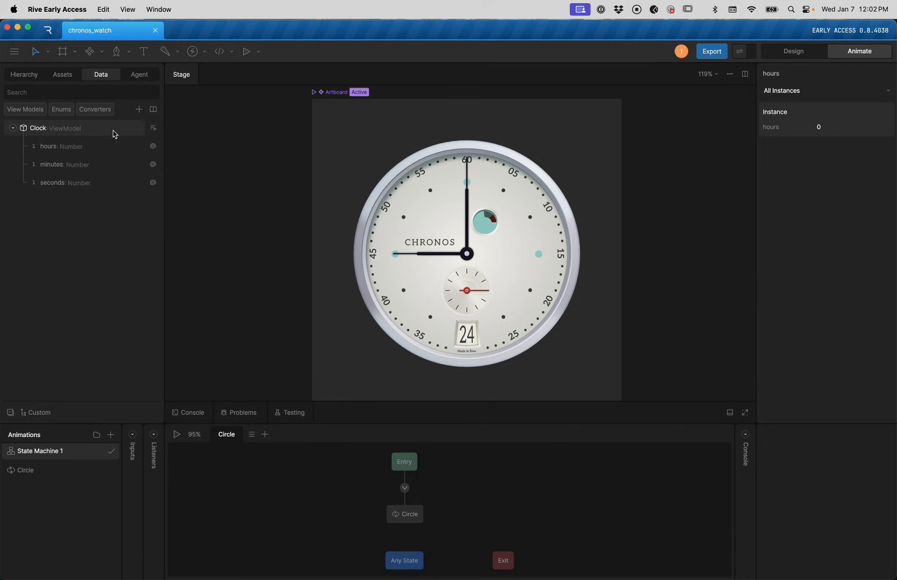
pyautogui.click(152, 128)
pyautogui.click(159, 152)
pyautogui.doubleClick(66, 145)
pyautogui.write('date')
pyautogui.press('Return')
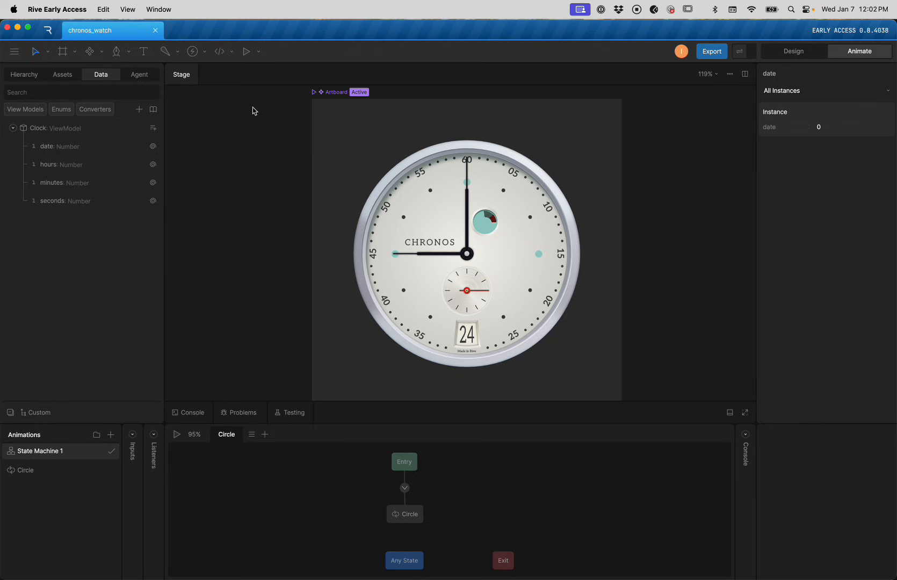
pyautogui.click(328, 92)
pyautogui.doubleClick(336, 92)
# Name the artboard Clock and bind it to the Clock view model
pyautogui.write('Clock')
pyautogui.click(338, 92)
pyautogui.click(816, 85)
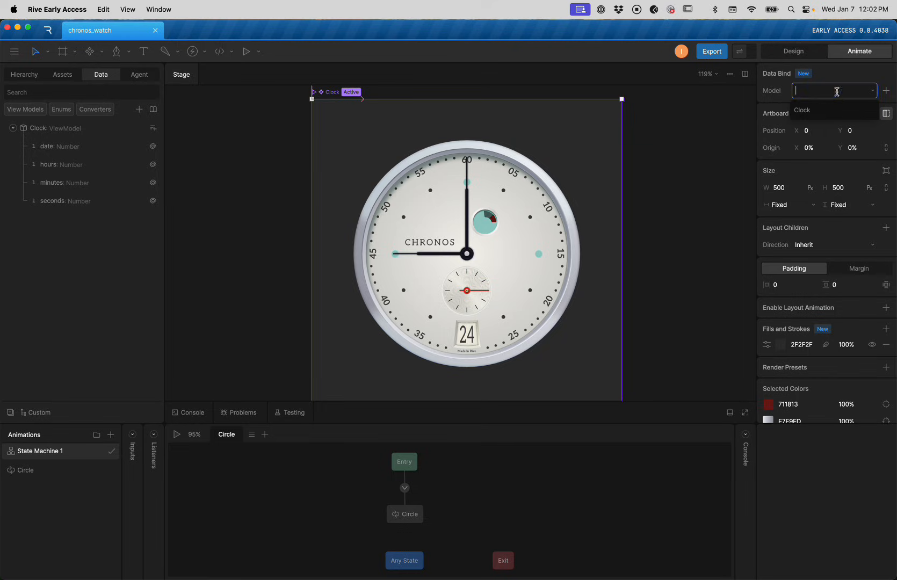
pyautogui.click(833, 104)
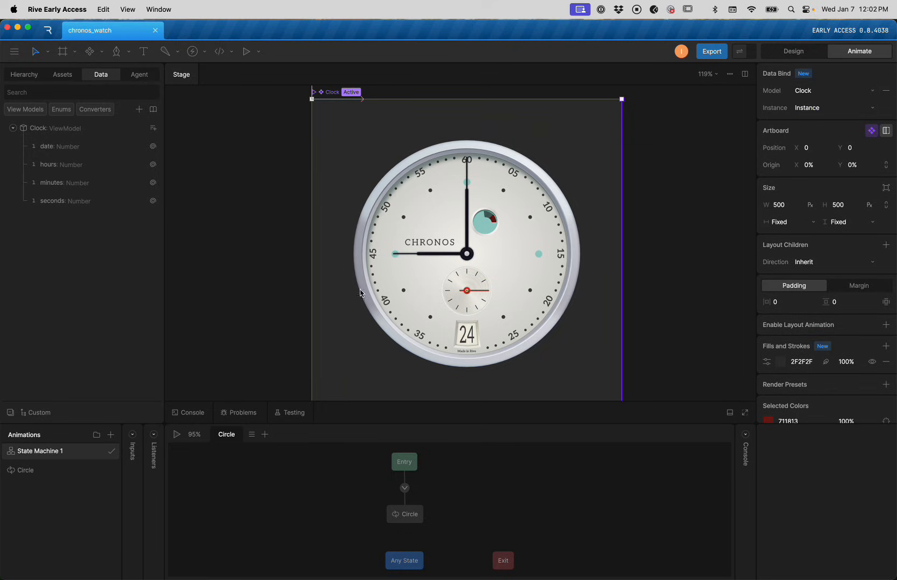
pyautogui.click(453, 185)
pyautogui.click(19, 79)
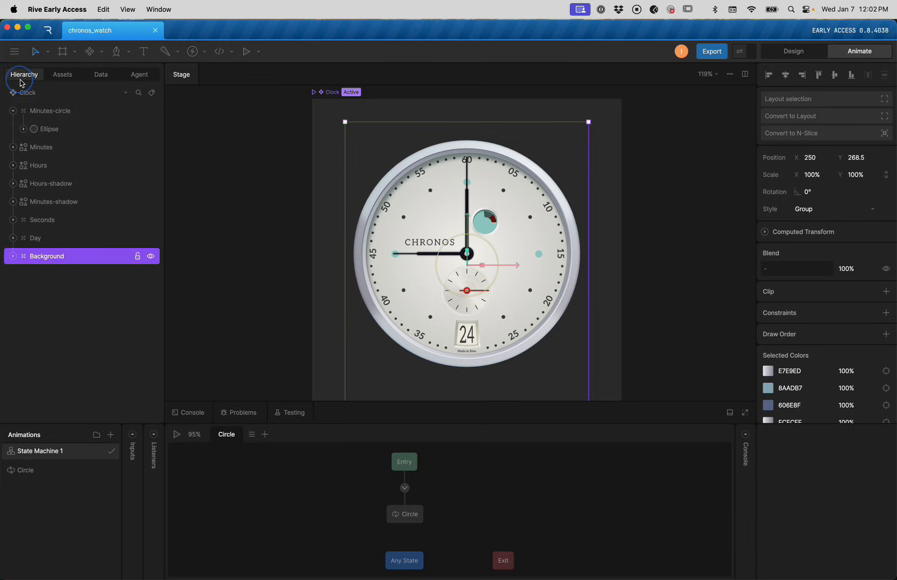
# Bind the Minutes hand's rotation to the minutes property via a Degrees to Radians converter
pyautogui.click(14, 113)
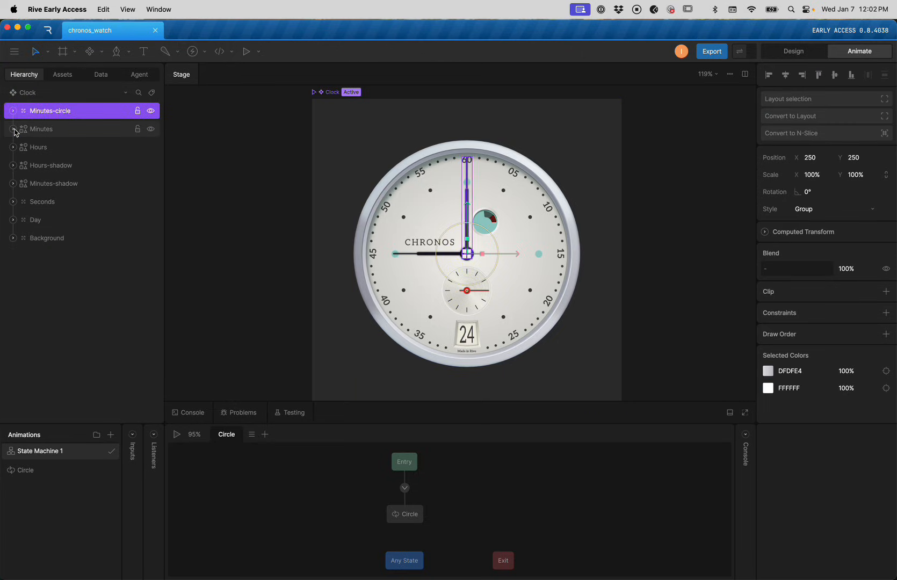
pyautogui.click(37, 131)
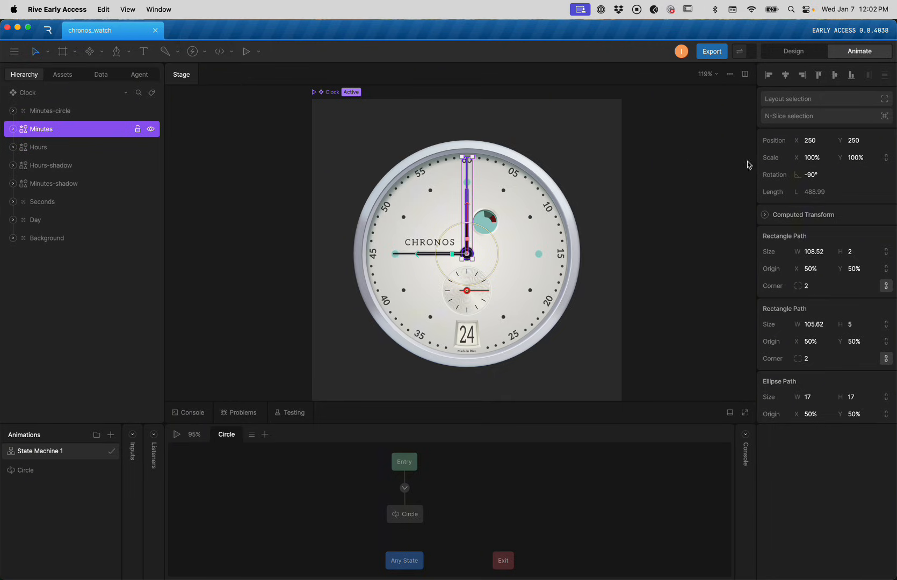
pyautogui.moveTo(820, 172)
pyautogui.mouseDown()
pyautogui.moveTo(818, 156)
pyautogui.moveTo(820, 180)
pyautogui.mouseUp()
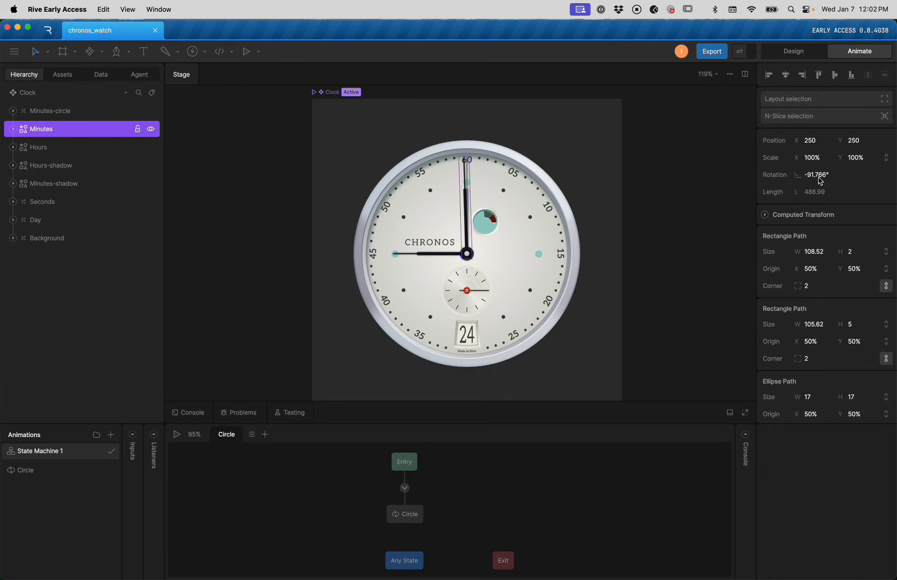
pyautogui.press('super+z')
pyautogui.rightClick(819, 176)
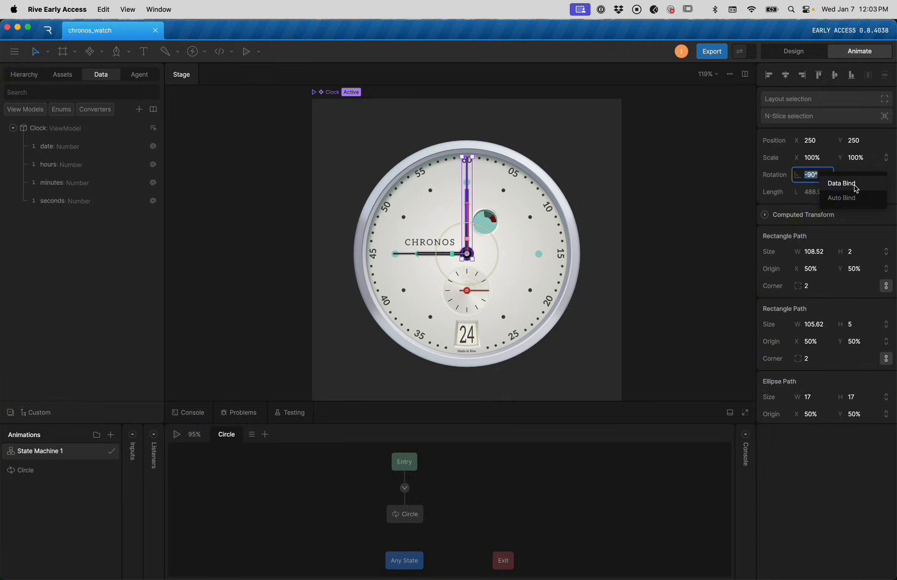
pyautogui.click(854, 188)
pyautogui.click(713, 196)
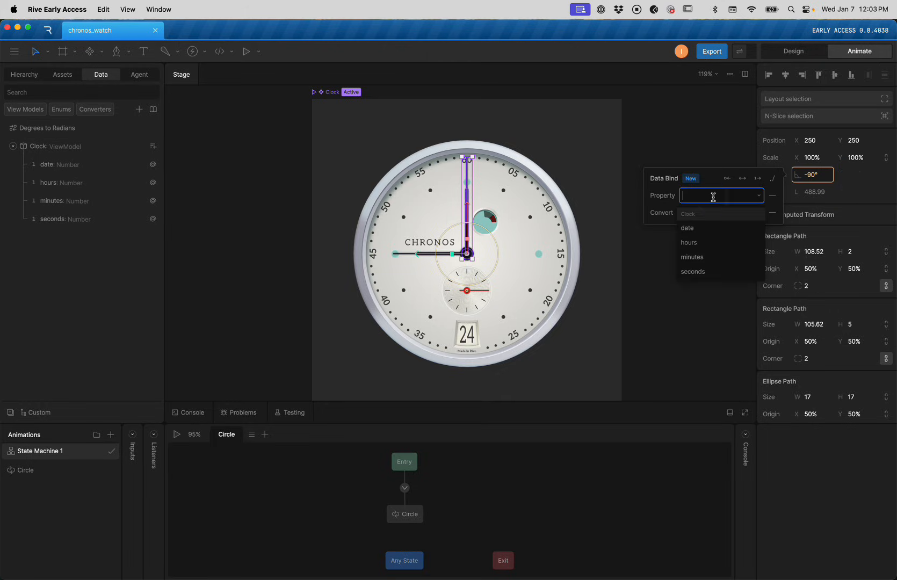
pyautogui.click(718, 257)
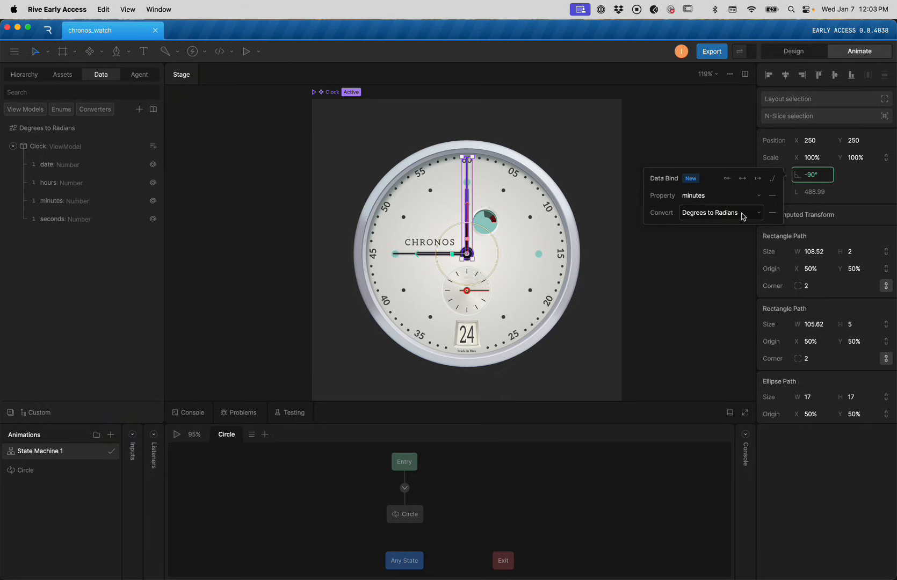
pyautogui.click(643, 129)
# Play the state machine and drag the minutes value to watch the hands turn
pyautogui.click(540, 177)
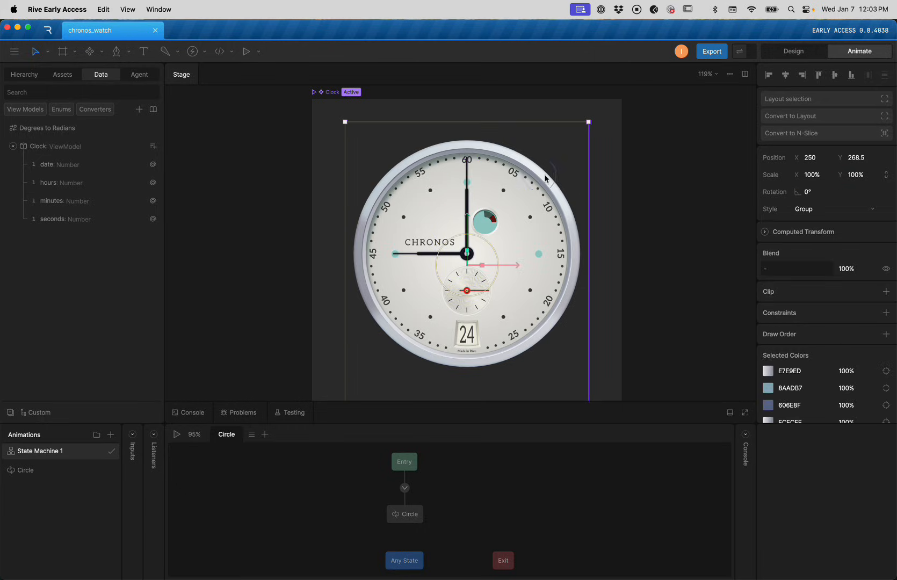
pyautogui.press('space')
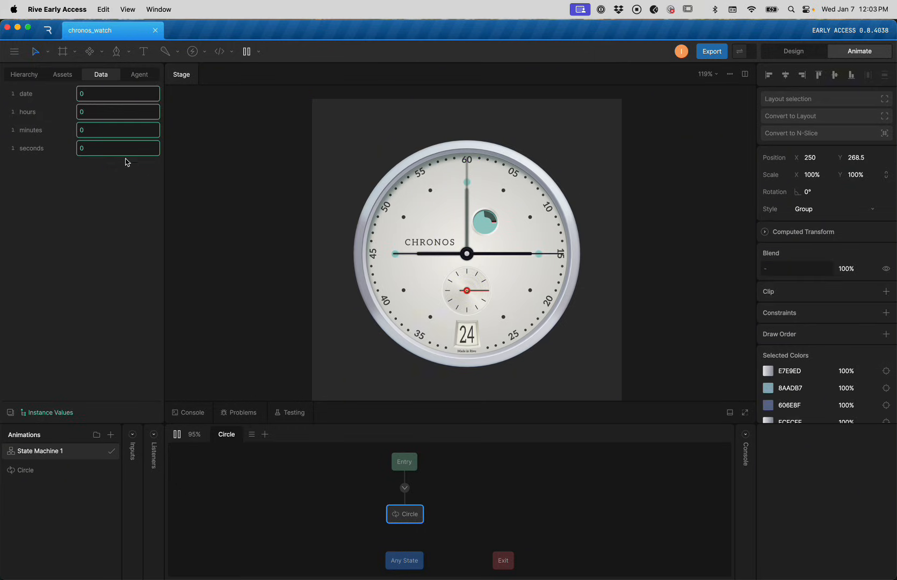
pyautogui.moveTo(99, 131); pyautogui.dragTo(92, 160)
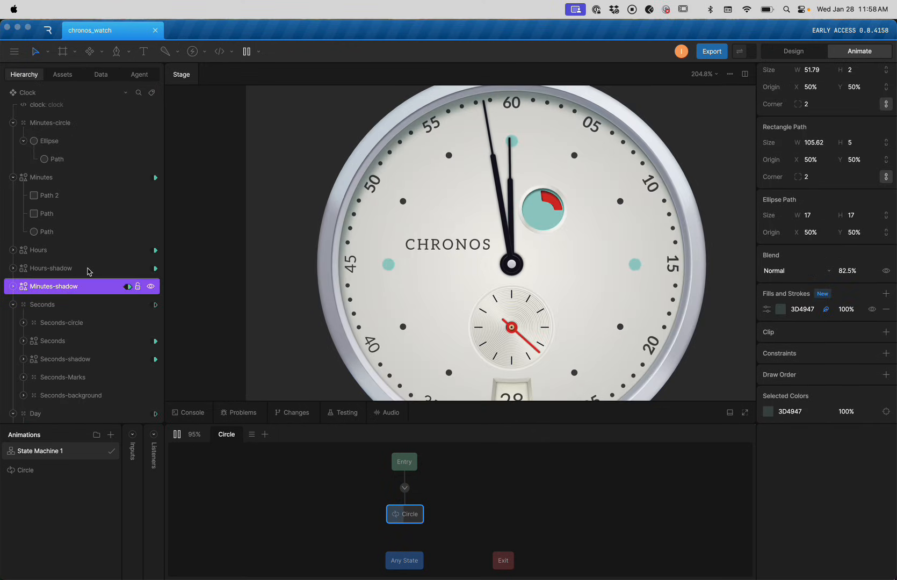
# Delete the Minutes-shadow layer and select the Minutes hand
pyautogui.click(75, 267)
pyautogui.click(64, 290)
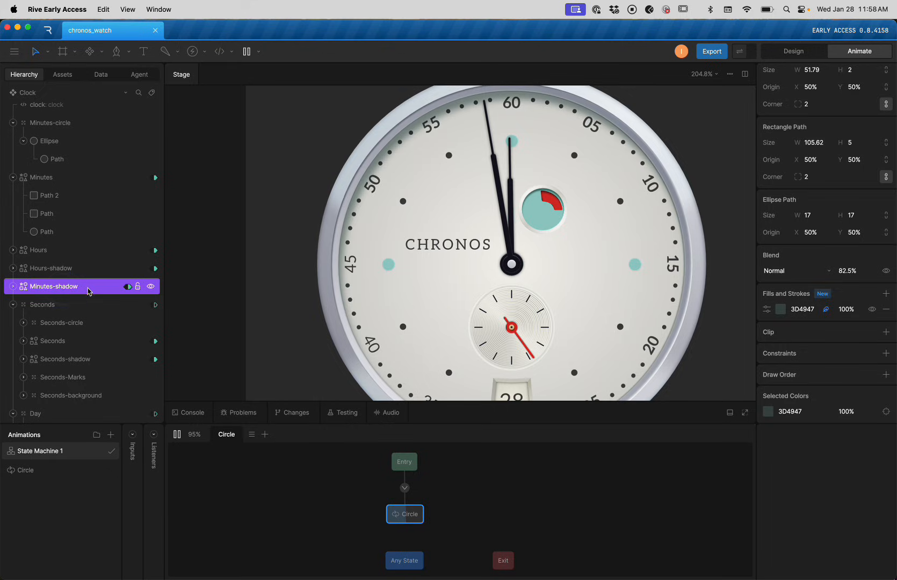
pyautogui.press('Delete')
pyautogui.click(48, 252)
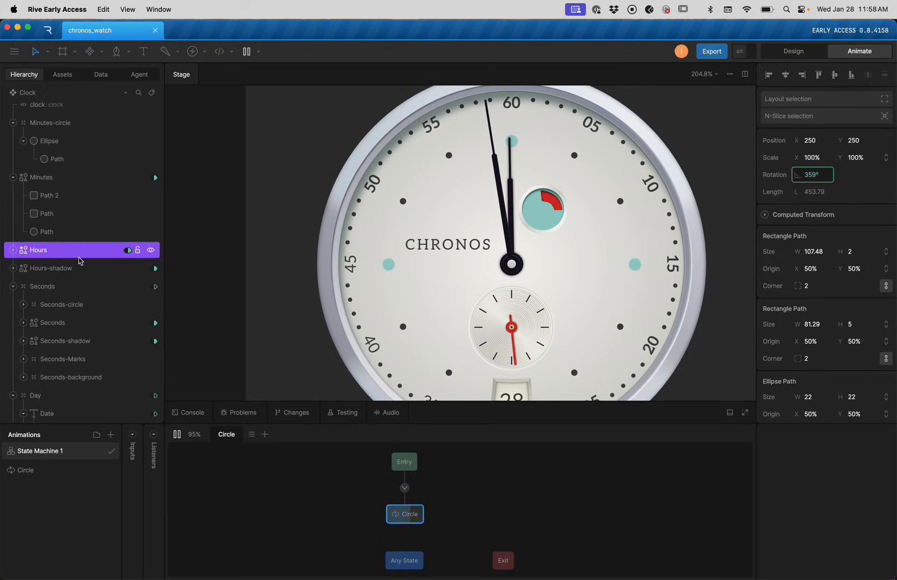
pyautogui.click(48, 177)
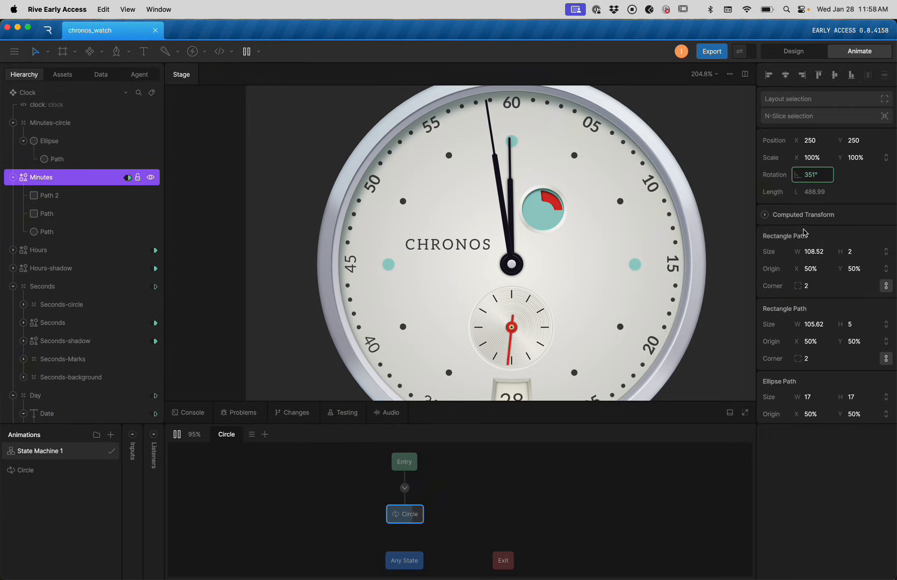
# Add a black fill beneath the Minutes hand's fills, feathered with Y offset 12
pyautogui.scroll(-5, 822, 226)
pyautogui.click(885, 229)
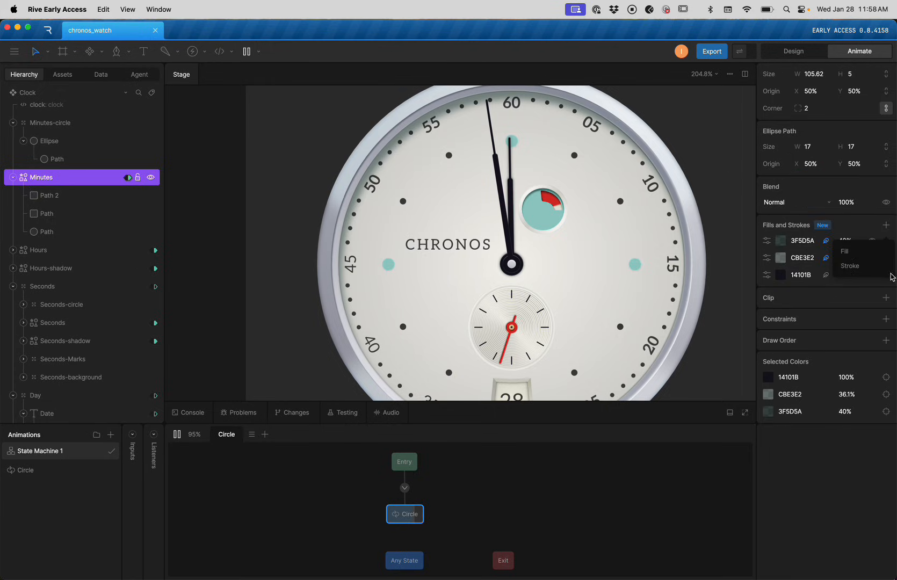
pyautogui.click(870, 254)
pyautogui.moveTo(777, 246)
pyautogui.mouseDown()
pyautogui.moveTo(773, 300)
pyautogui.moveTo(768, 292)
pyautogui.mouseUp()
pyautogui.click(767, 293)
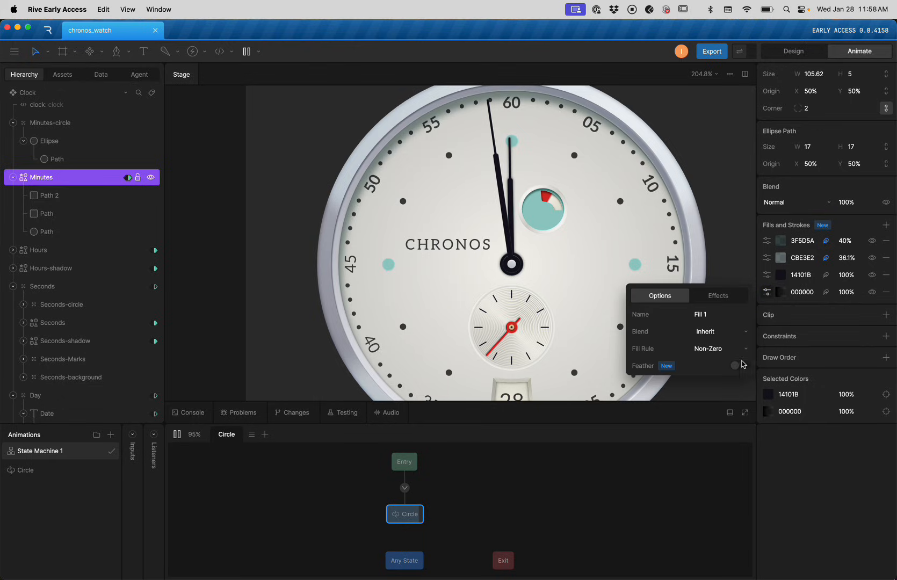
pyautogui.click(741, 365)
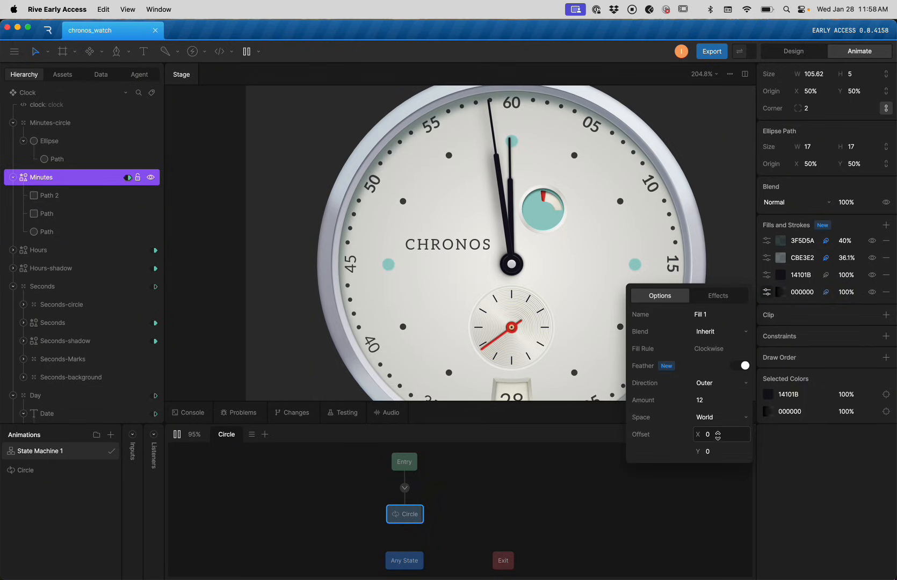
pyautogui.click(723, 452)
pyautogui.write('12')
pyautogui.press('Return')
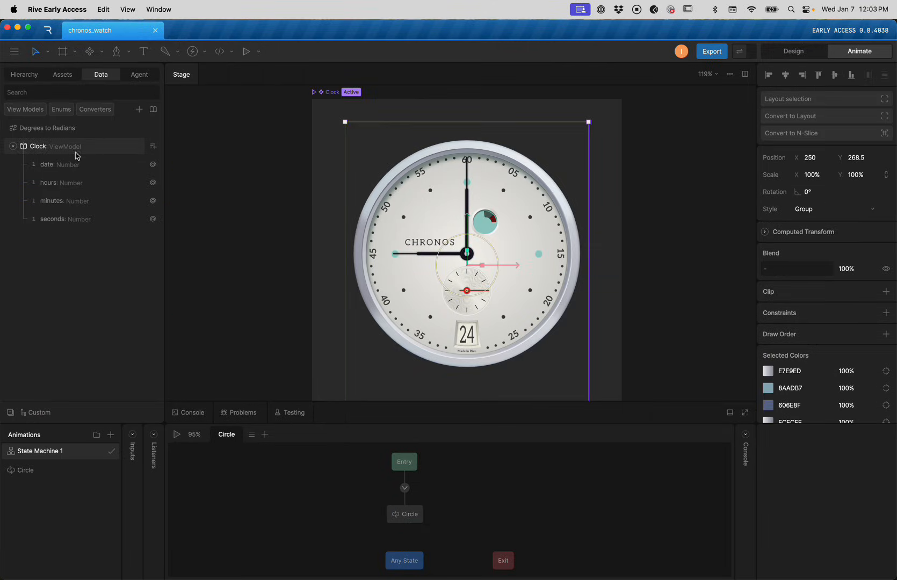
# Bind the Minutes-shadow layer's rotation to the minutes property
pyautogui.click(24, 74)
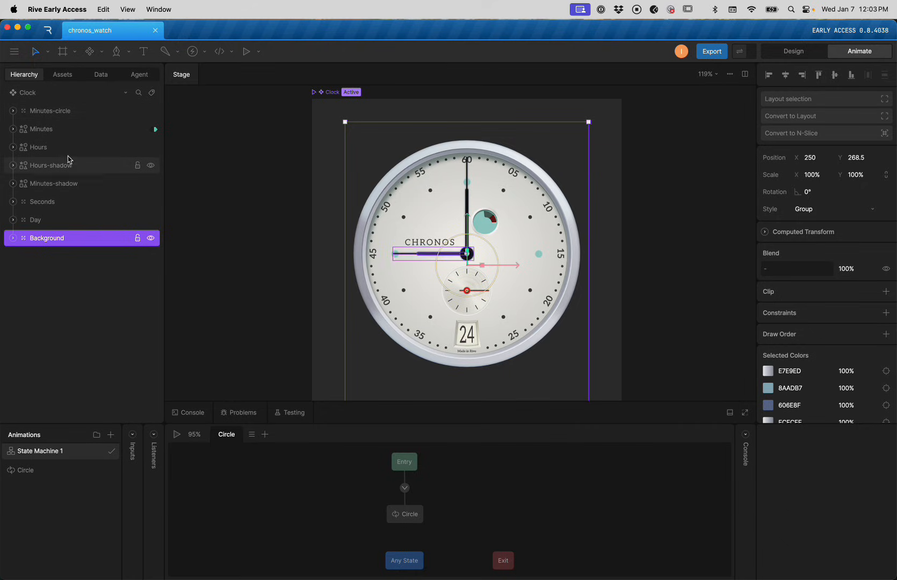
pyautogui.click(64, 185)
pyautogui.rightClick(809, 175)
pyautogui.click(830, 182)
pyautogui.click(721, 198)
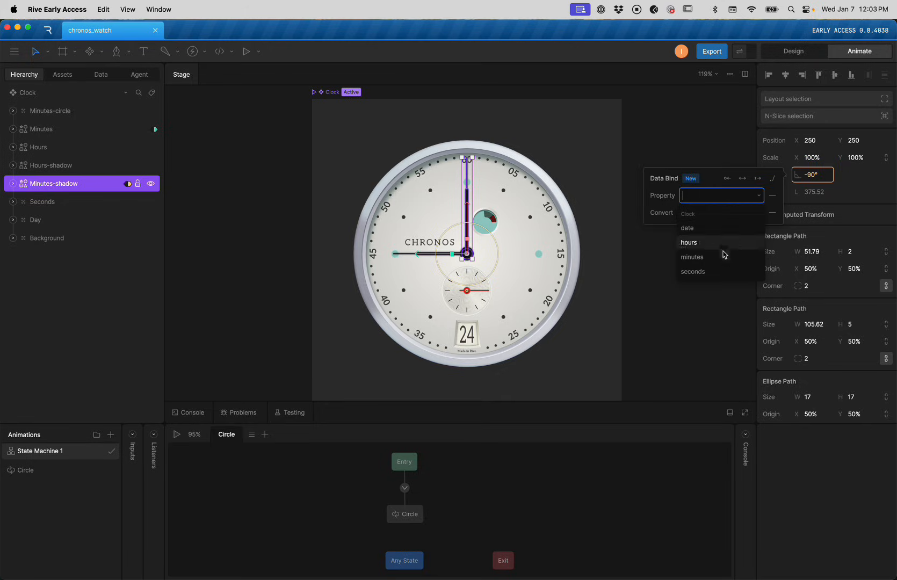
pyautogui.click(728, 262)
pyautogui.click(541, 224)
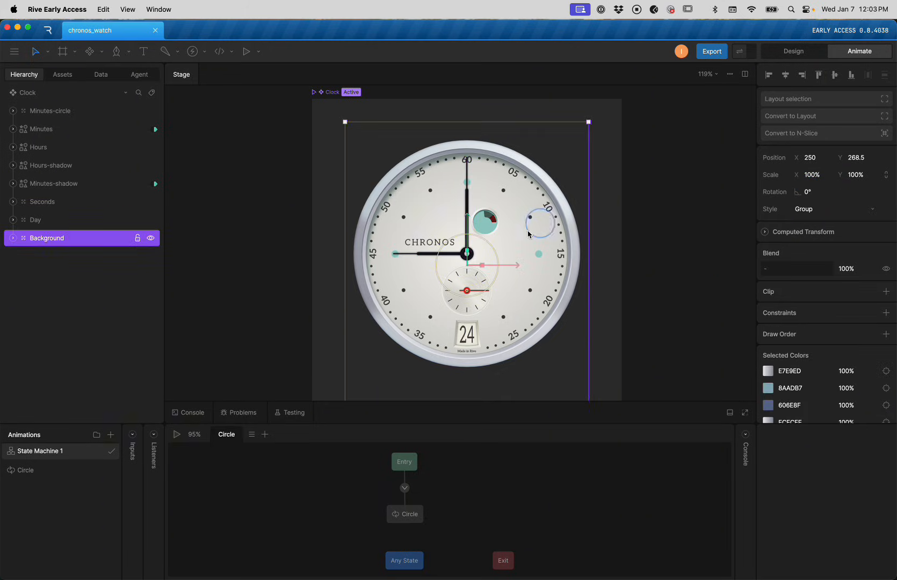
# Play the state machine, drag the minutes value to test both hands, then stop
pyautogui.press('space')
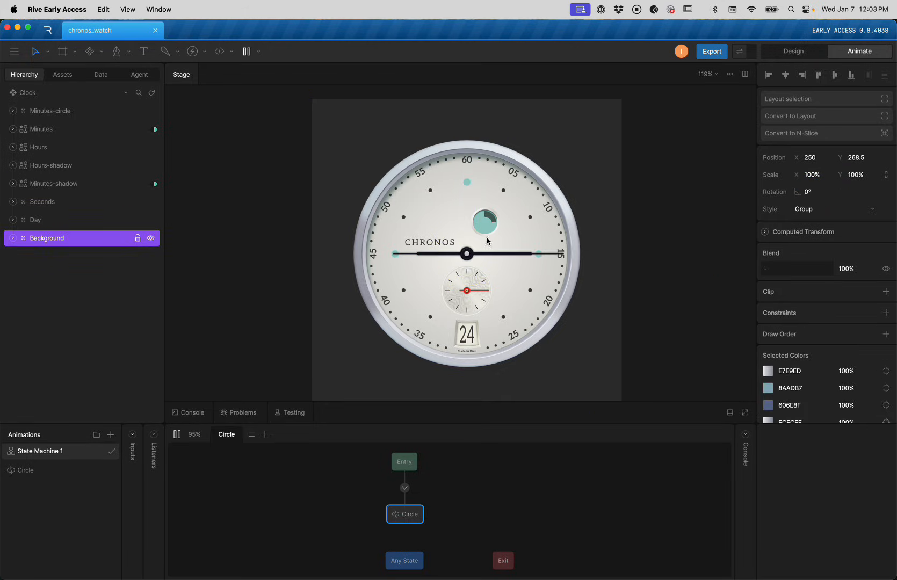
pyautogui.click(100, 75)
pyautogui.moveTo(108, 128); pyautogui.dragTo(108, 183)
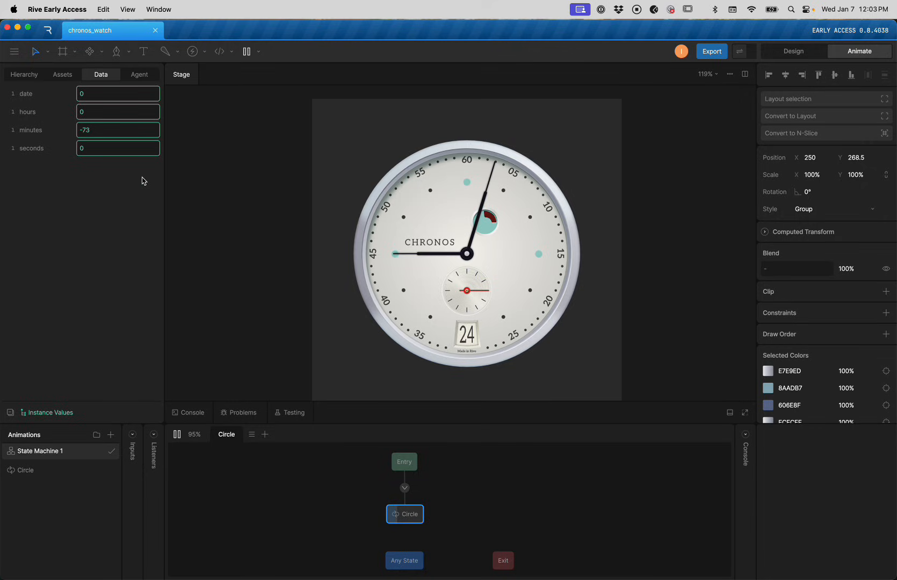
pyautogui.press('space')
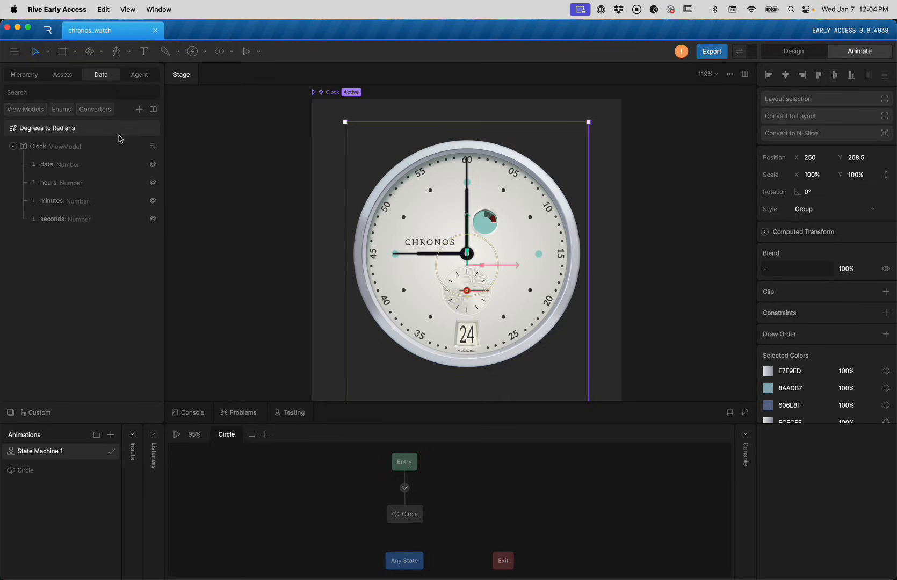
# Bind the hour hand's and Hours-shadow's rotation to the hours property
pyautogui.click(415, 256)
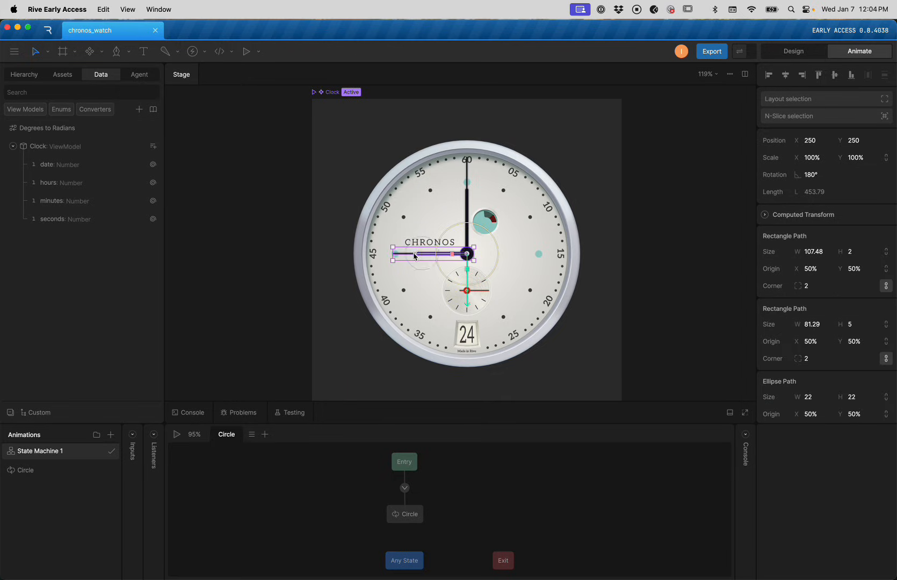
pyautogui.click(22, 74)
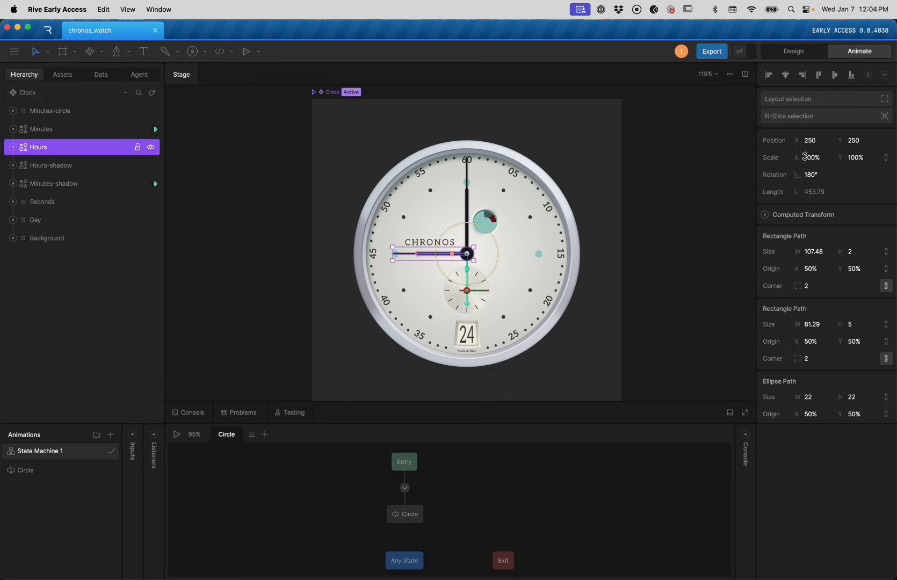
pyautogui.rightClick(817, 174)
pyautogui.click(836, 183)
pyautogui.click(722, 196)
pyautogui.click(715, 245)
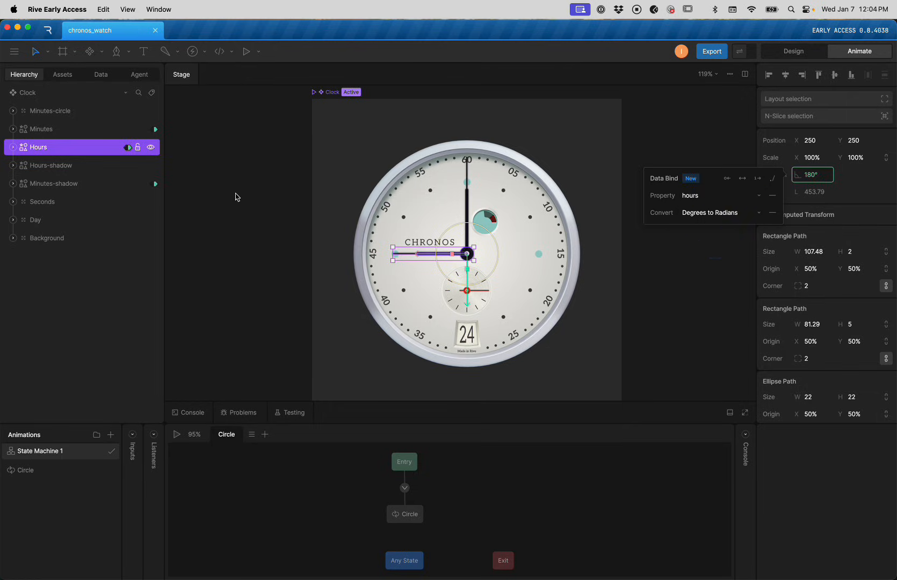
pyautogui.click(65, 169)
pyautogui.rightClick(809, 171)
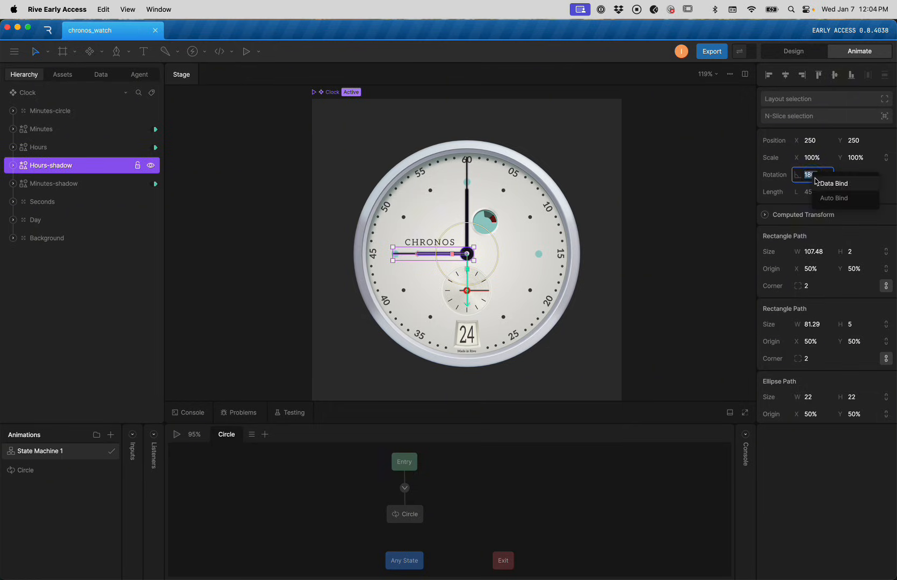
pyautogui.click(827, 182)
pyautogui.click(715, 195)
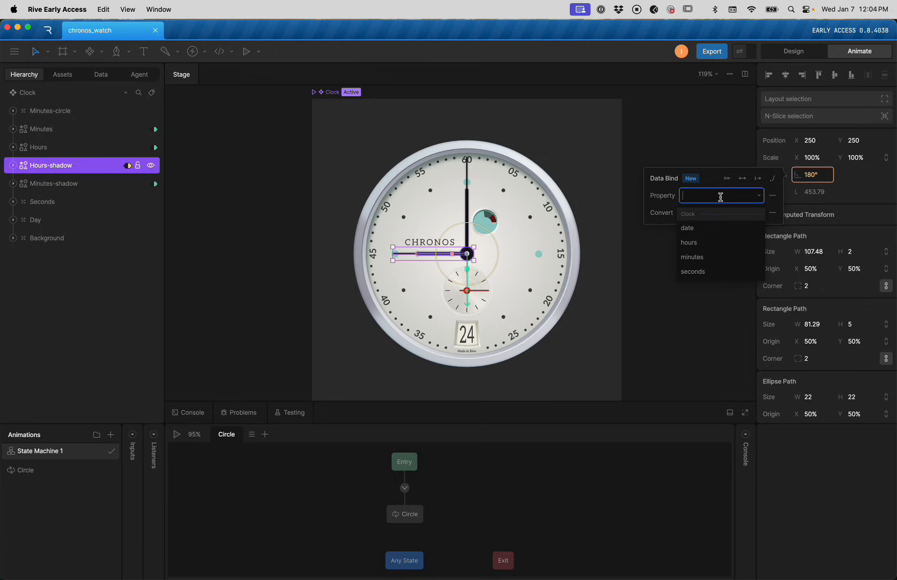
pyautogui.click(720, 246)
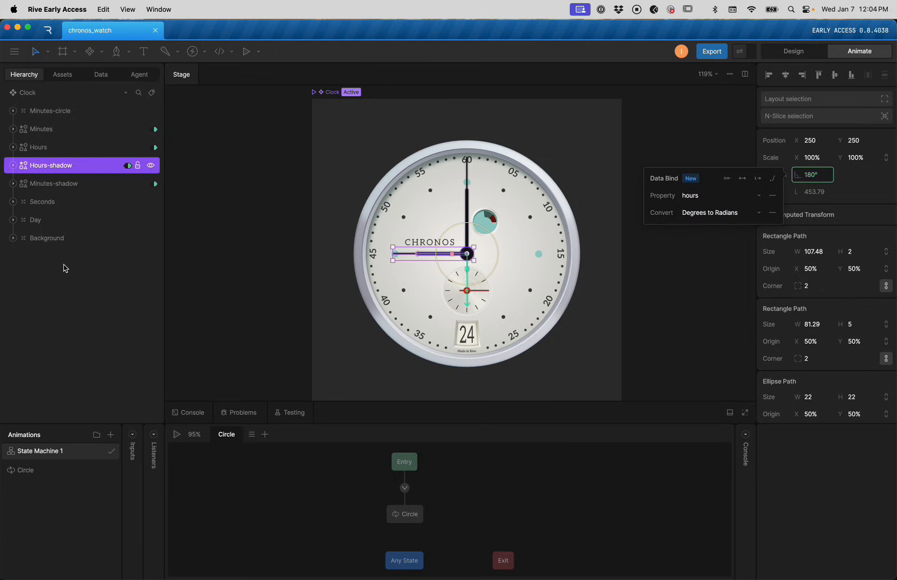
# Set the seconds hand's rotation to 90° and bind it to the seconds property
pyautogui.click(91, 203)
pyautogui.click(12, 203)
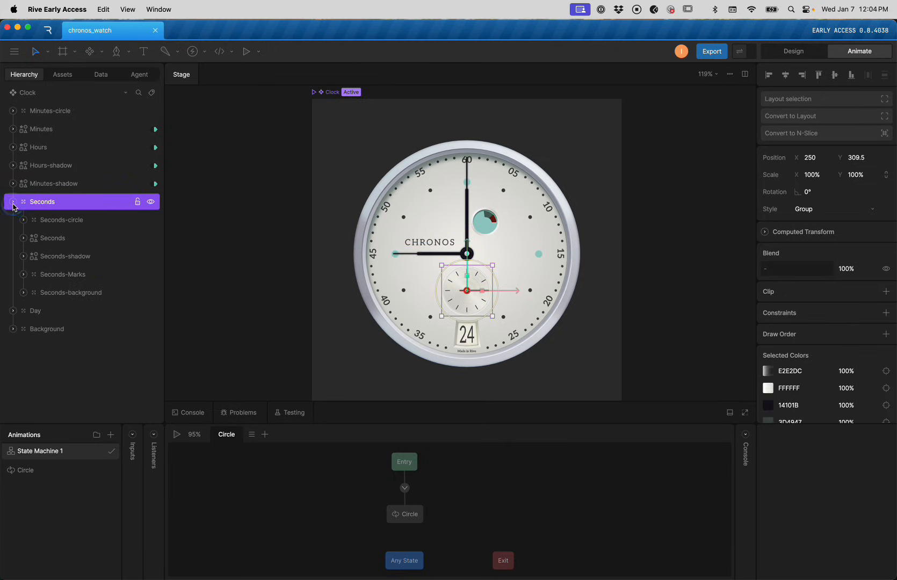
pyautogui.click(66, 239)
pyautogui.click(812, 160)
pyautogui.write('90')
pyautogui.press('Return')
pyautogui.rightClick(813, 159)
pyautogui.click(819, 168)
pyautogui.click(715, 178)
pyautogui.click(717, 252)
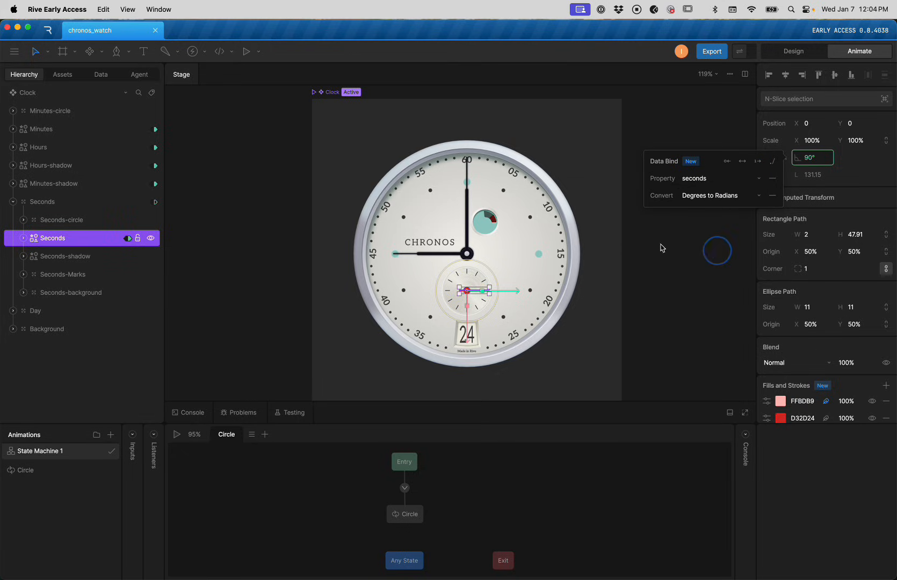
# Bind the Seconds-shadow rotation to seconds, then select the 24 date shape
pyautogui.click(75, 257)
pyautogui.rightClick(822, 157)
pyautogui.click(837, 167)
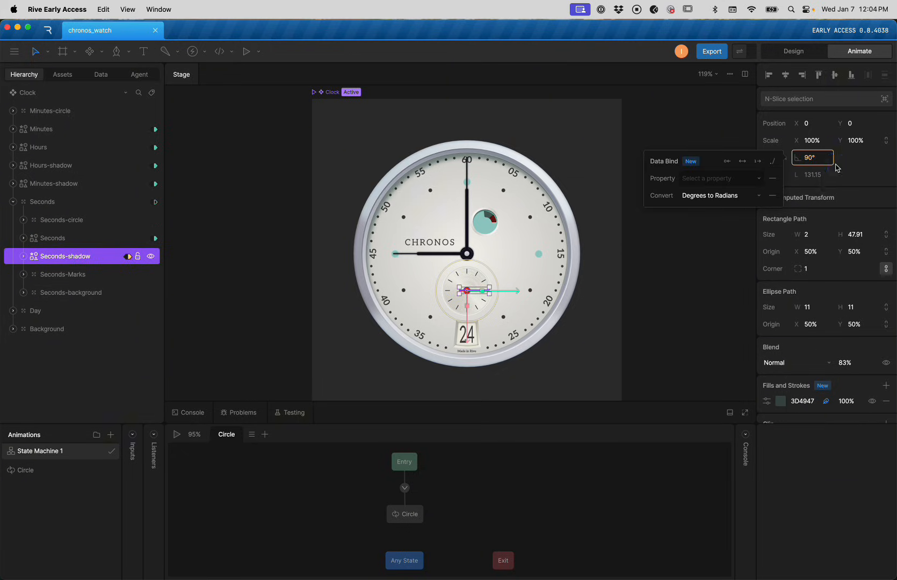
pyautogui.click(720, 178)
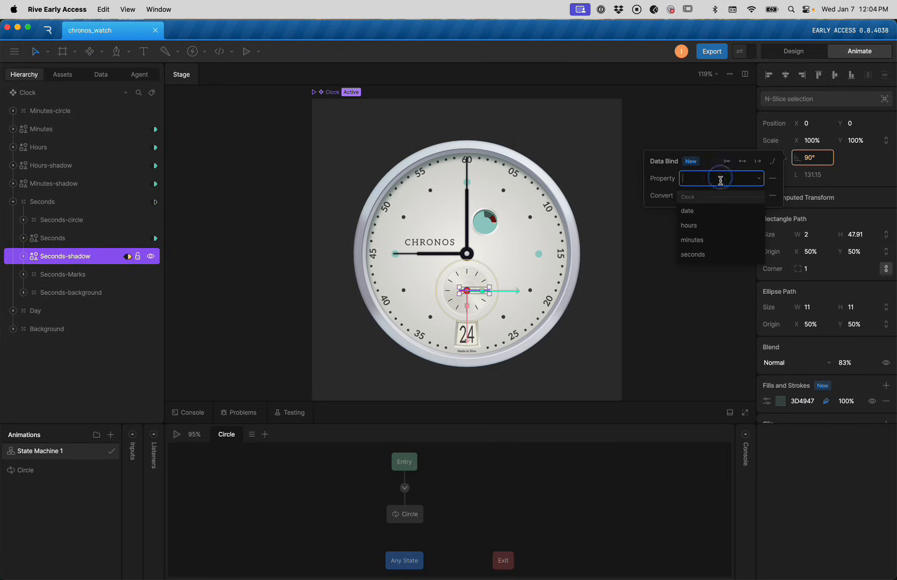
pyautogui.click(720, 255)
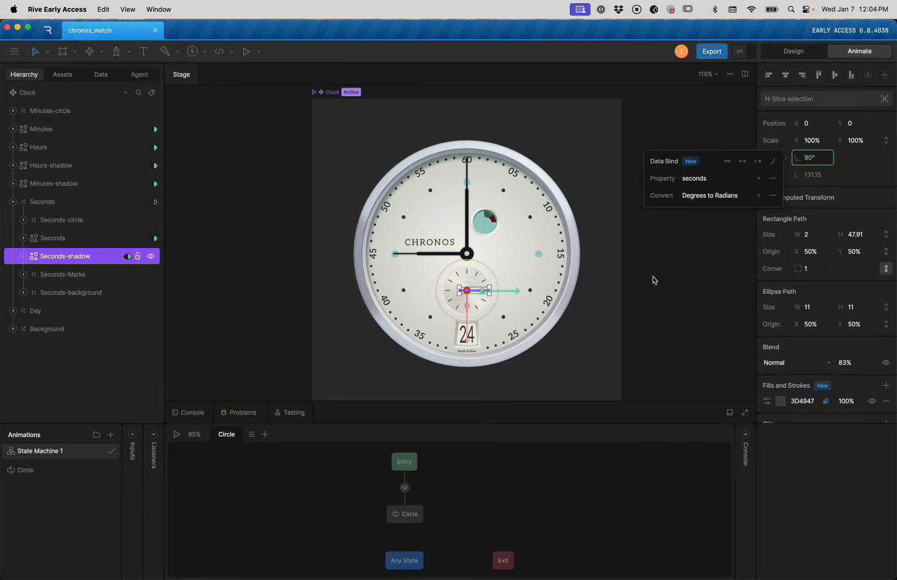
pyautogui.click(463, 341)
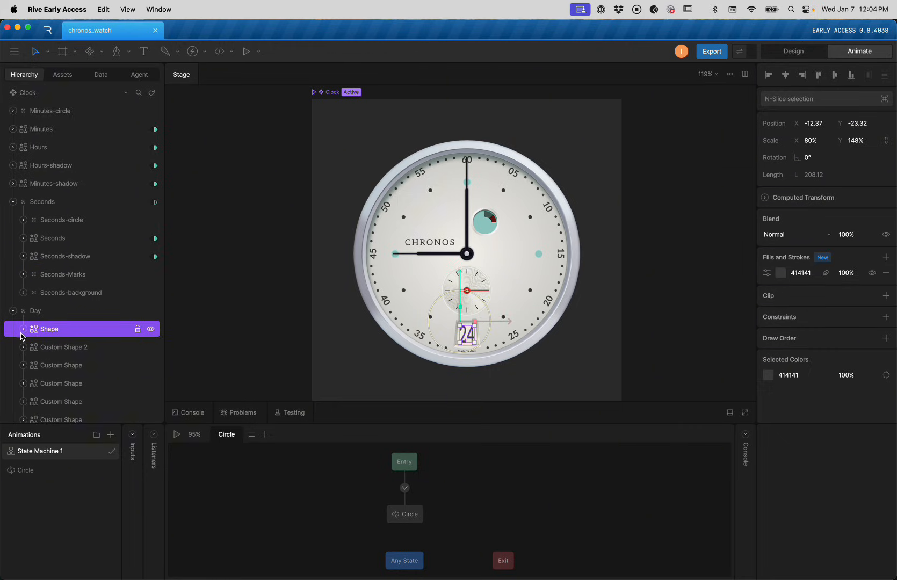
# Inspect the 24 date shape by expanding it and toggling its visibility off and on
pyautogui.scroll(10, 473, 343)
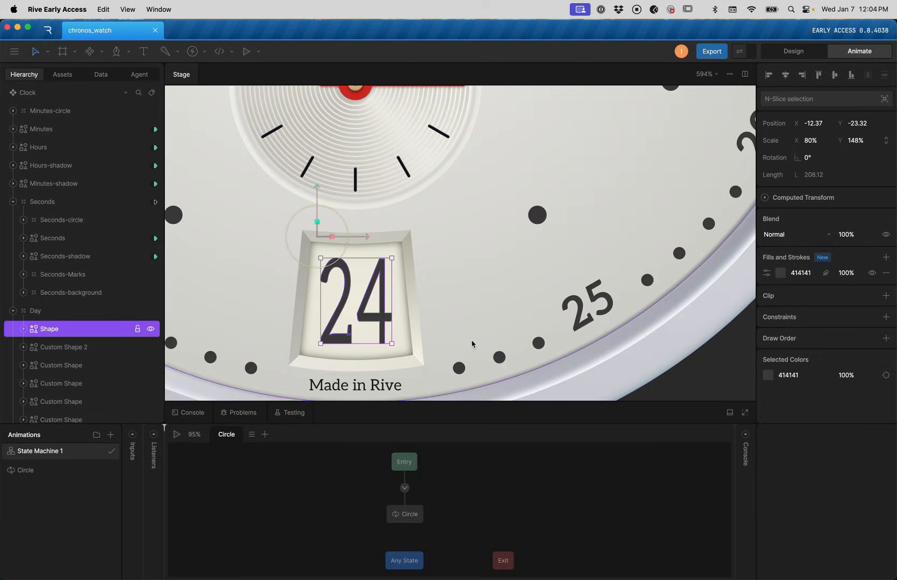
pyautogui.click(23, 329)
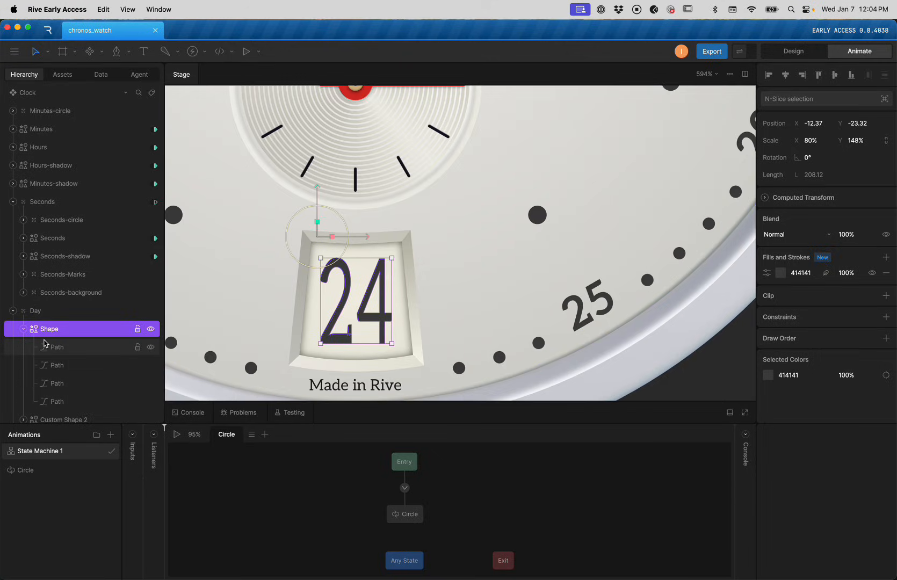
pyautogui.scroll(-2, 65, 350)
pyautogui.click(151, 318)
pyautogui.click(151, 318)
pyautogui.scroll(-5, 300, 302)
# Add a text object on the date window and move it into the Day group above Shape
pyautogui.moveTo(297, 297); pyautogui.dragTo(438, 274)
pyautogui.scroll(-3, 434, 275)
pyautogui.scroll(-1, 76, 323)
pyautogui.scroll(-2, 336, 311)
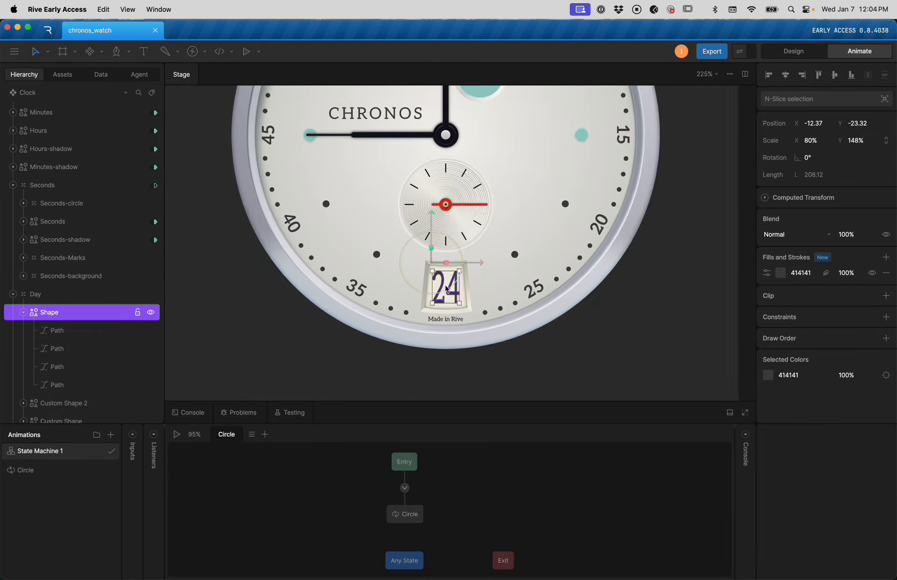
pyautogui.scroll(2, 446, 289)
pyautogui.press('Escape')
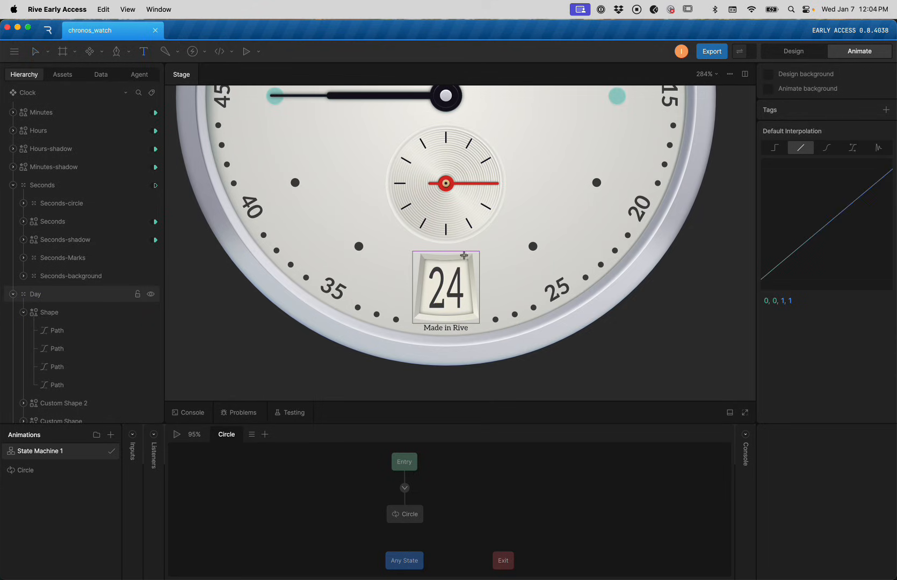
pyautogui.click(445, 266)
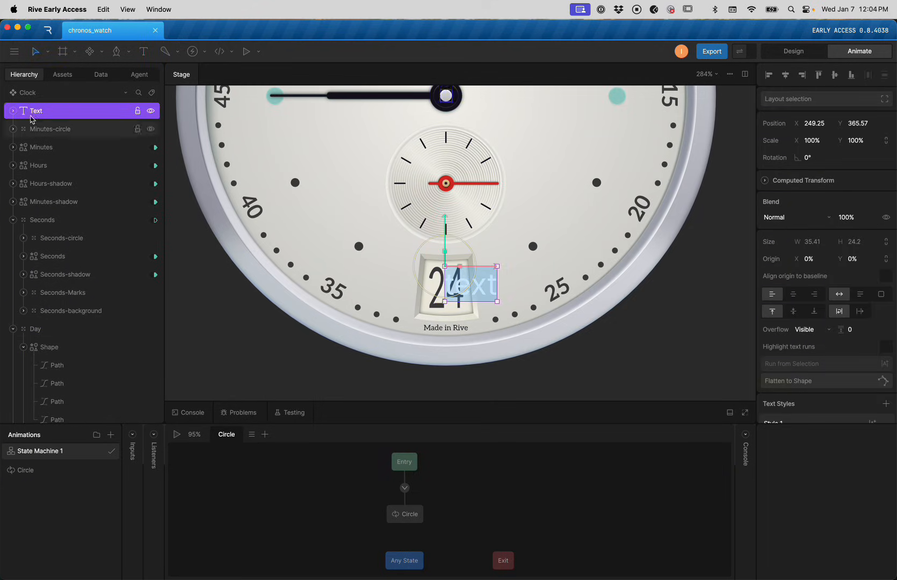
pyautogui.moveTo(39, 113); pyautogui.dragTo(63, 337)
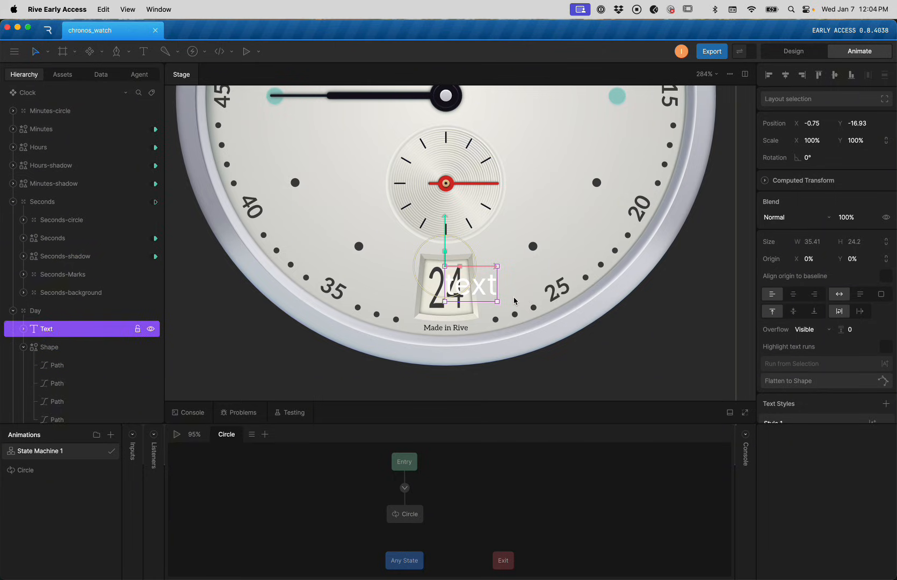
pyautogui.click(50, 331)
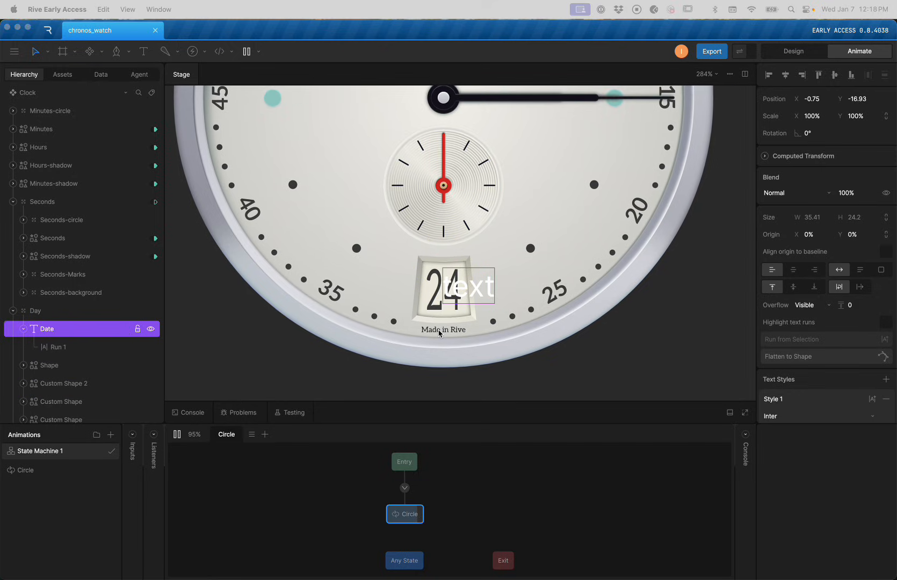
pyautogui.click(466, 340)
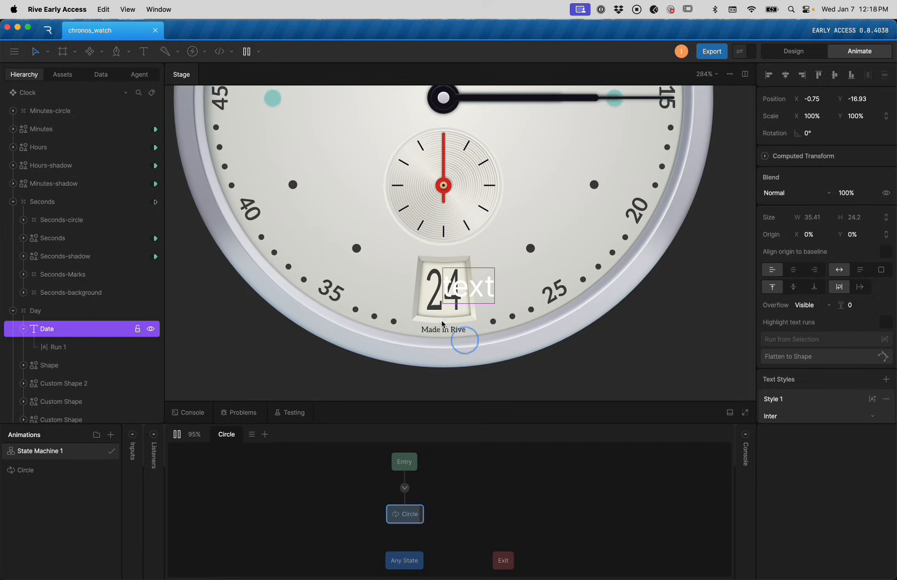
pyautogui.click(451, 335)
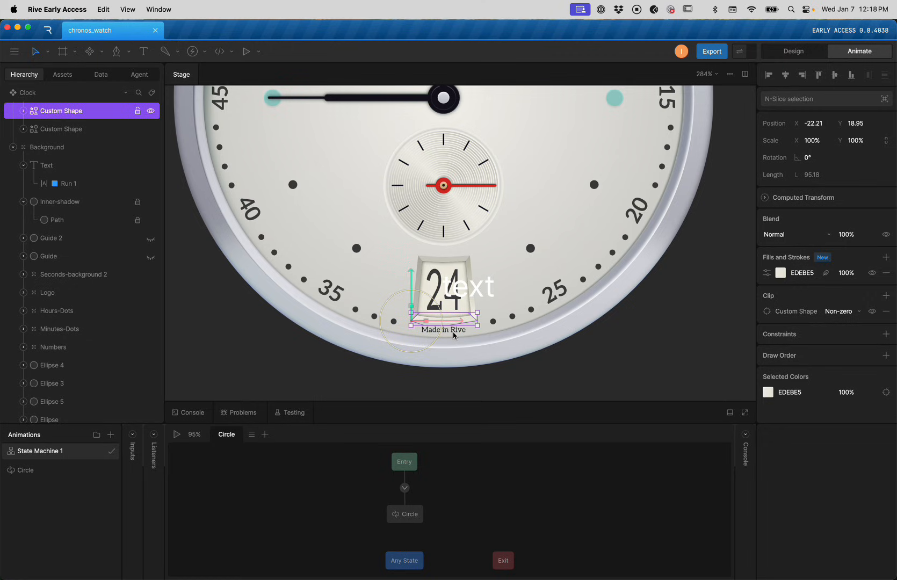
pyautogui.keyDown('shift'); pyautogui.click(454, 335); pyautogui.keyUp('shift')
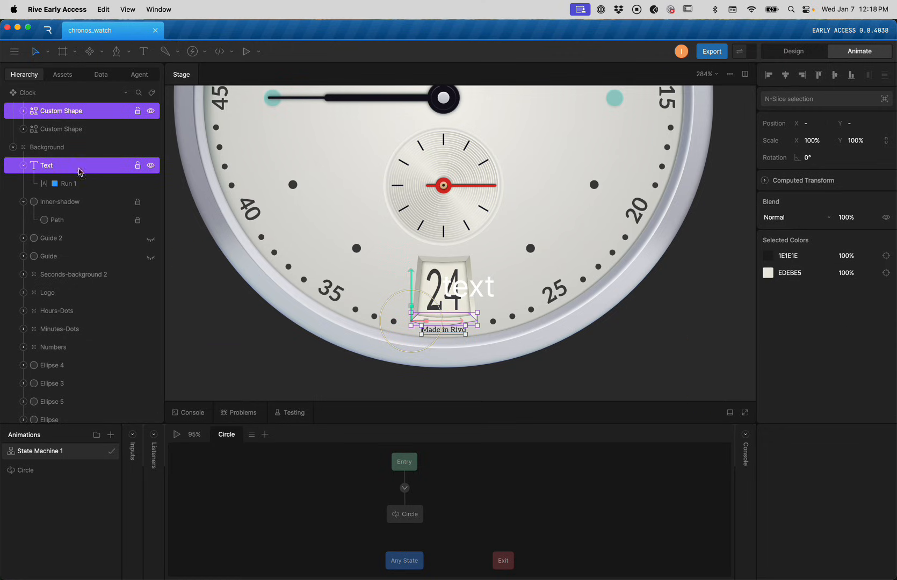
pyautogui.click(63, 185)
pyautogui.click(54, 166)
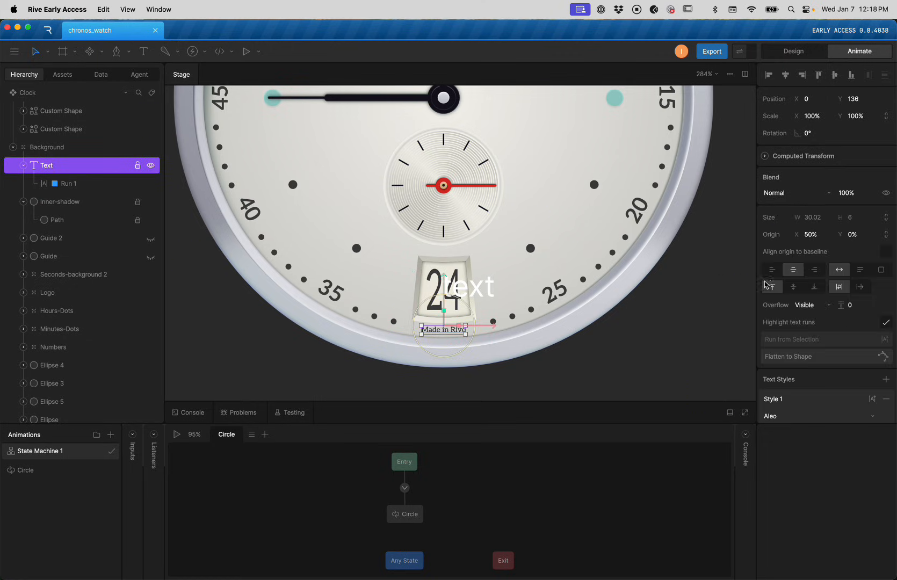
pyautogui.scroll(-5, 774, 280)
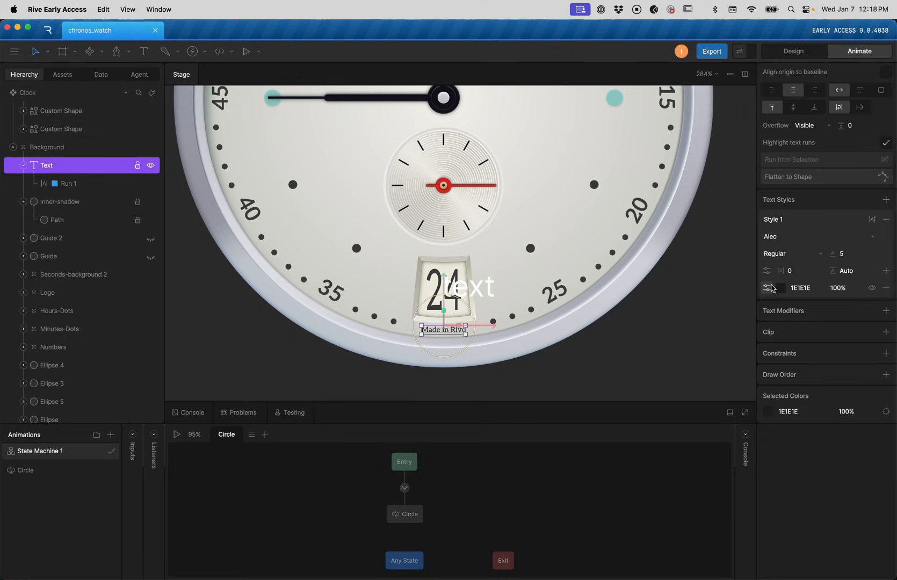
pyautogui.keyDown('shift'); pyautogui.click(472, 293); pyautogui.keyUp('shift')
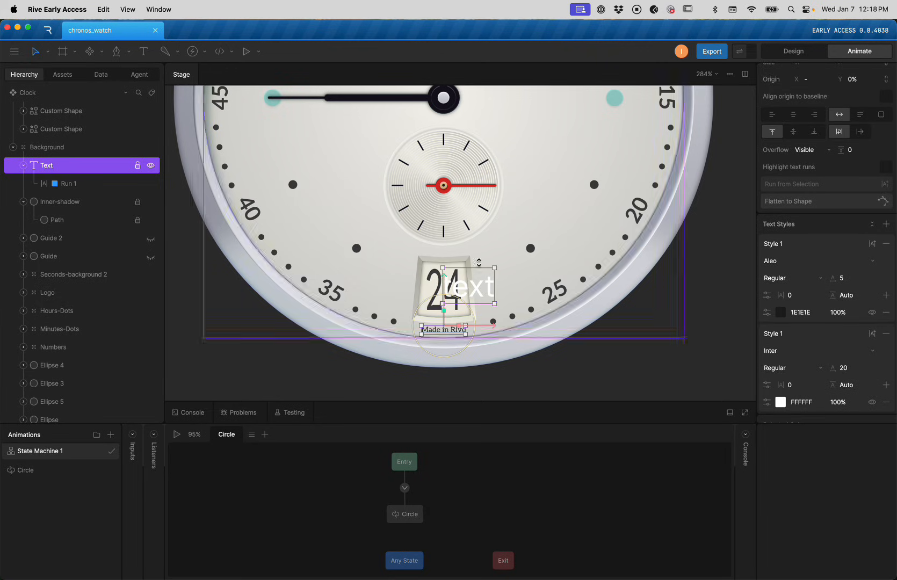
pyautogui.click(521, 277)
pyautogui.click(436, 289)
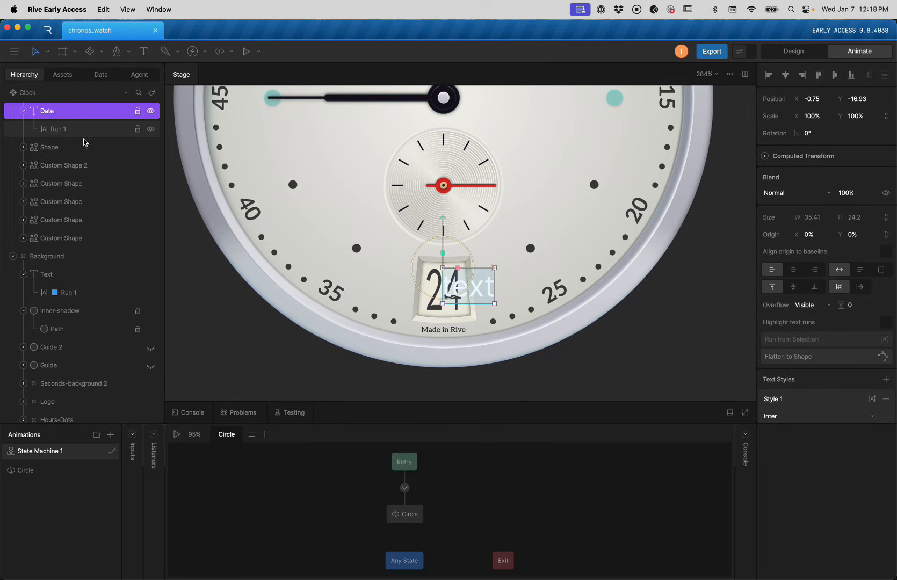
pyautogui.scroll(-3, 811, 338)
pyautogui.click(804, 362)
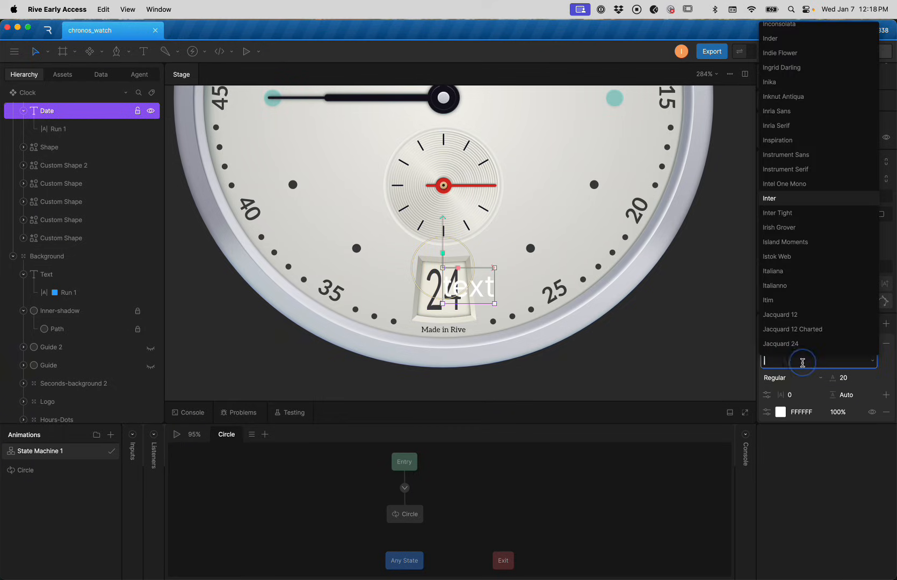
pyautogui.write('alea')
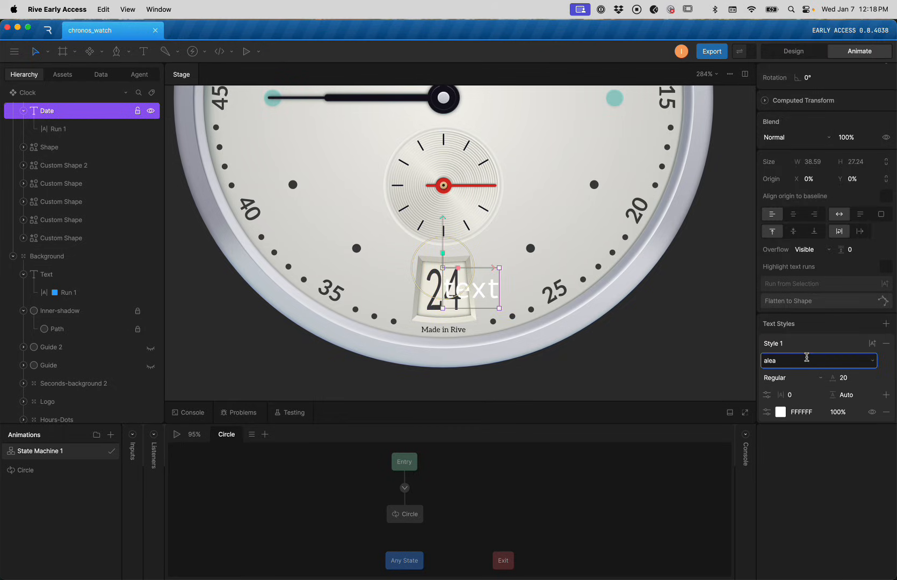
pyautogui.press('Escape')
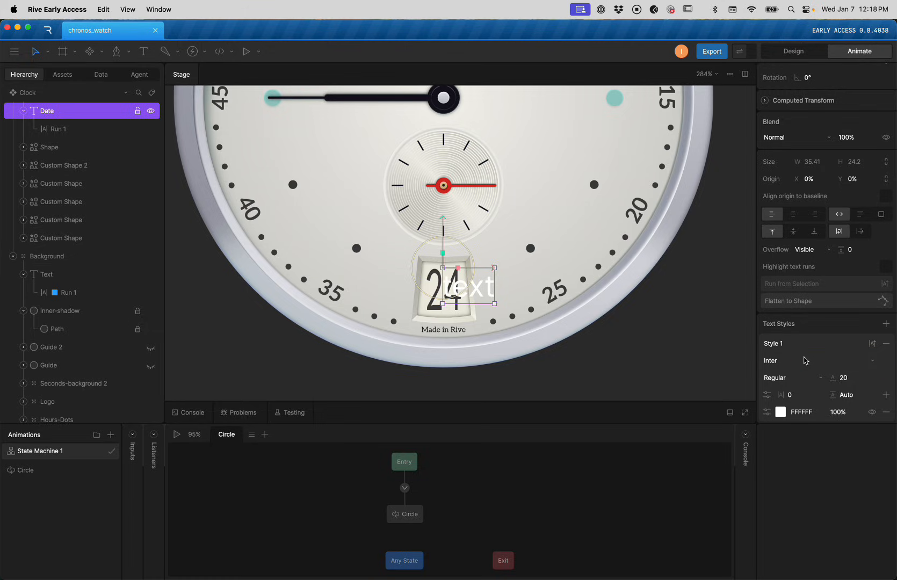
# Replace the Date text run's placeholder word with 1
pyautogui.click(58, 129)
pyautogui.doubleClick(784, 91)
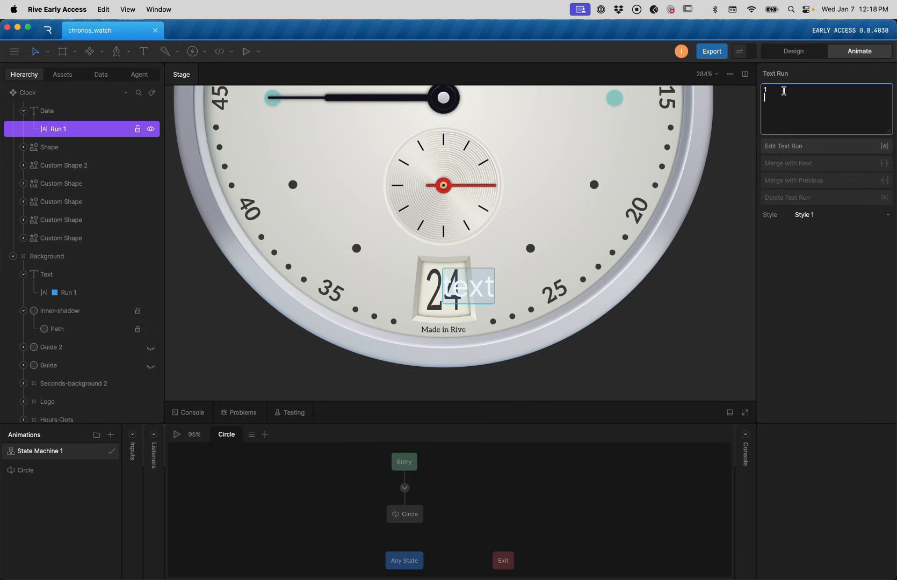
pyautogui.write('1')
pyautogui.click(817, 245)
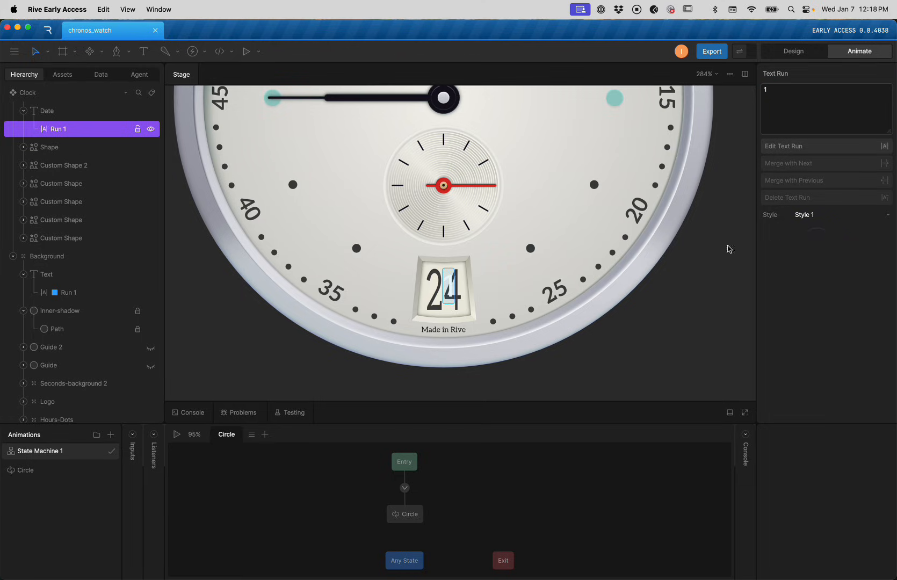
# Try sampling a canvas colour for the Date text, then cancel the sampling
pyautogui.press('i')
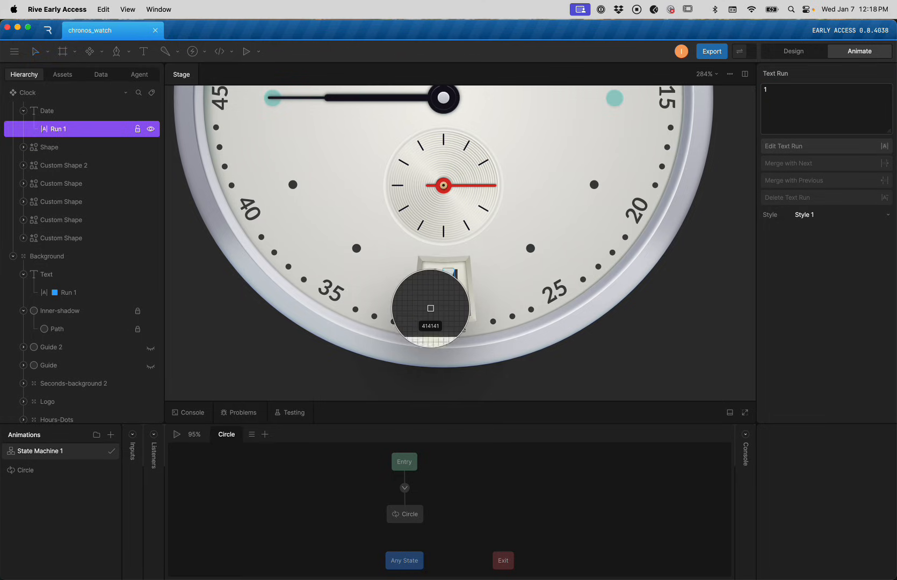
pyautogui.press('Escape')
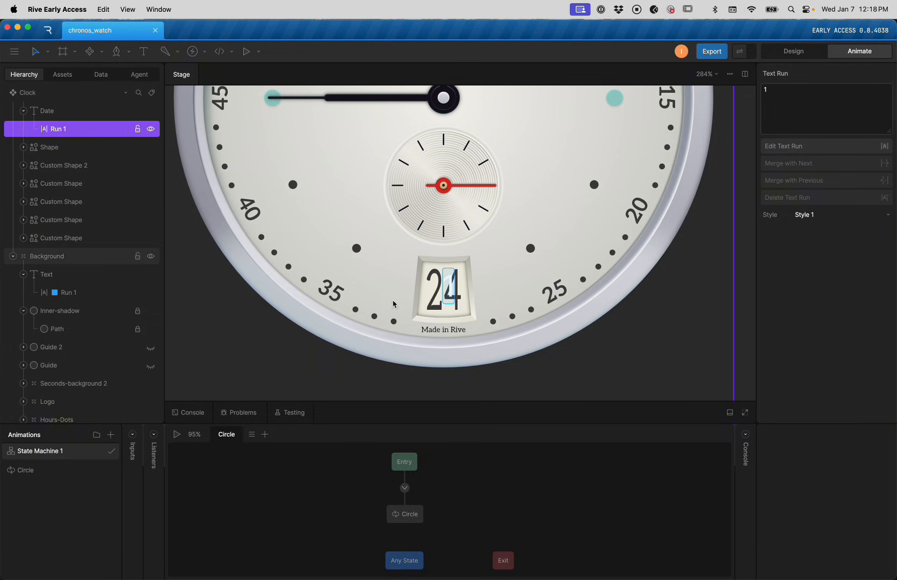
pyautogui.click(53, 111)
pyautogui.press('i')
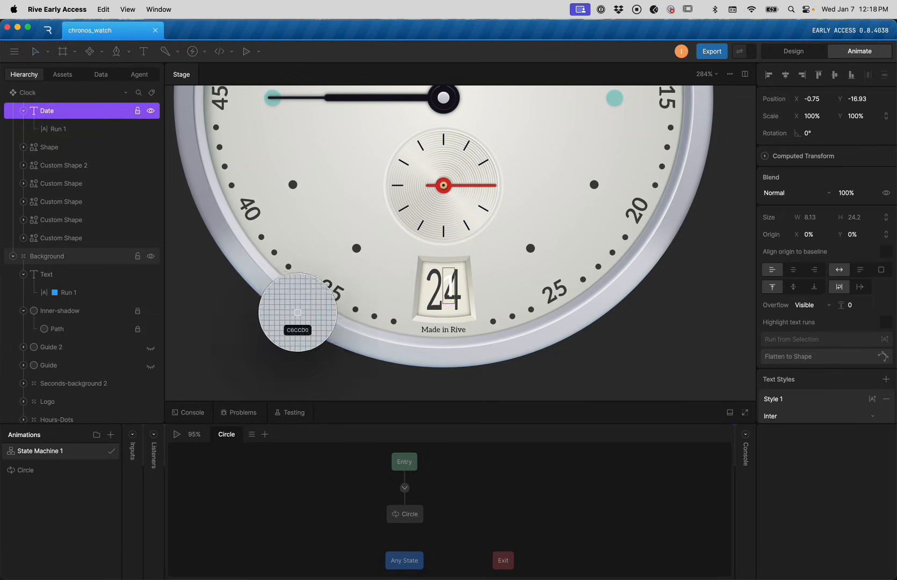
pyautogui.press('Escape')
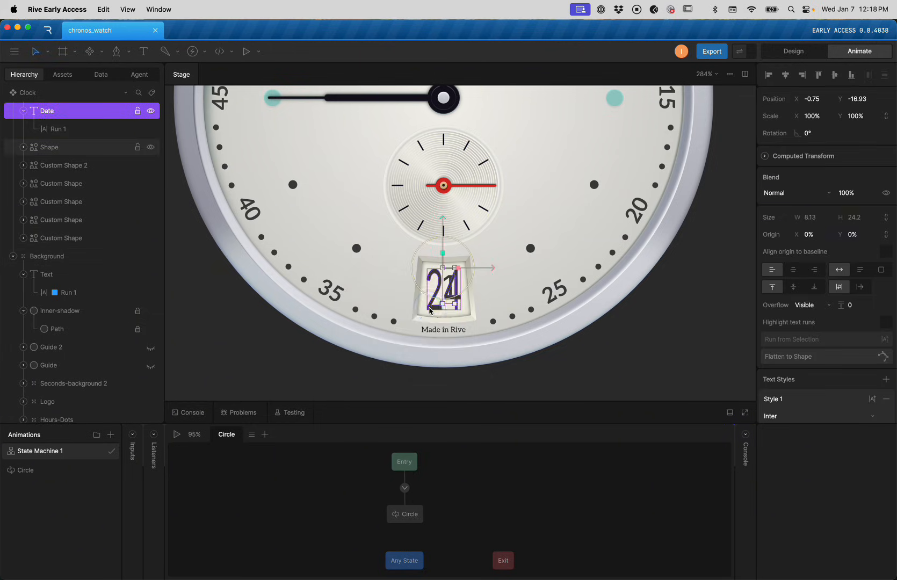
# Delete the static 24 shape from the date window
pyautogui.click(435, 295)
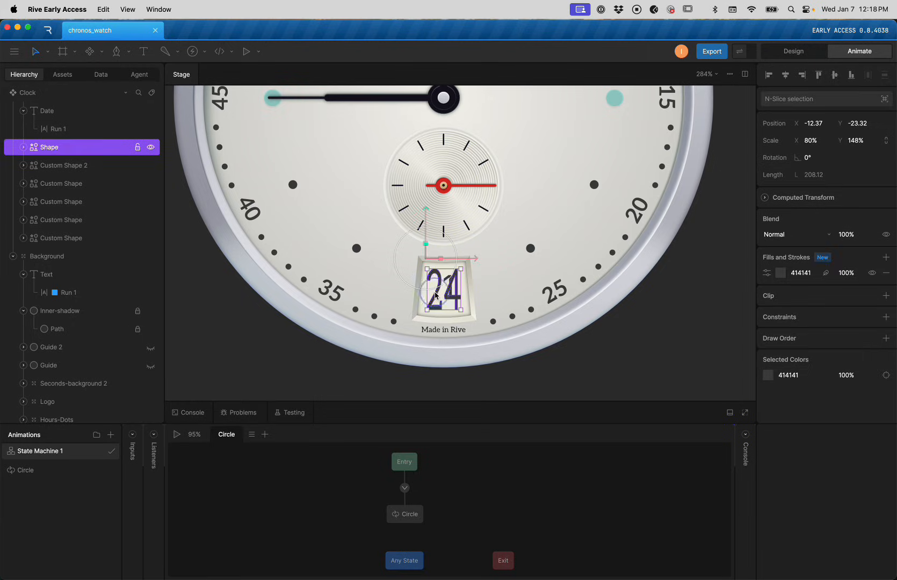
pyautogui.press('Delete')
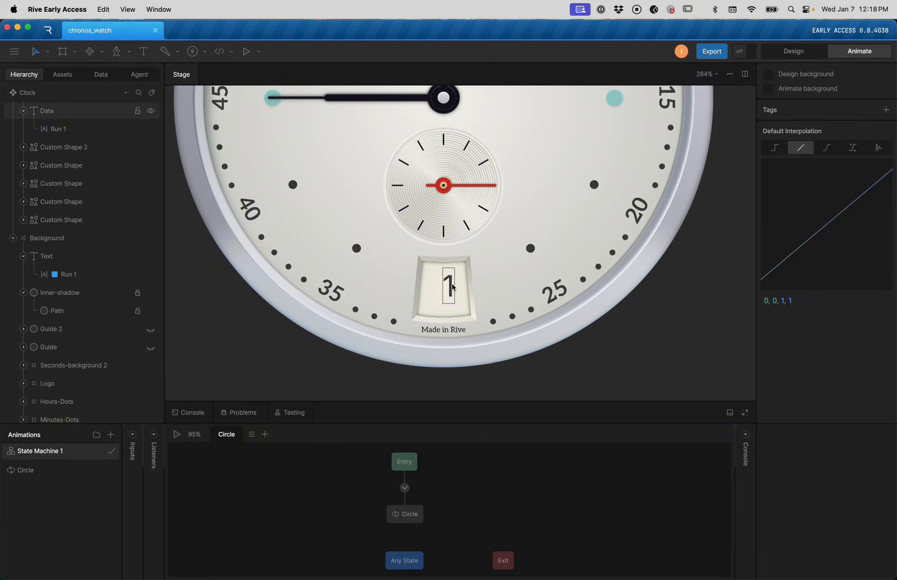
pyautogui.click(453, 287)
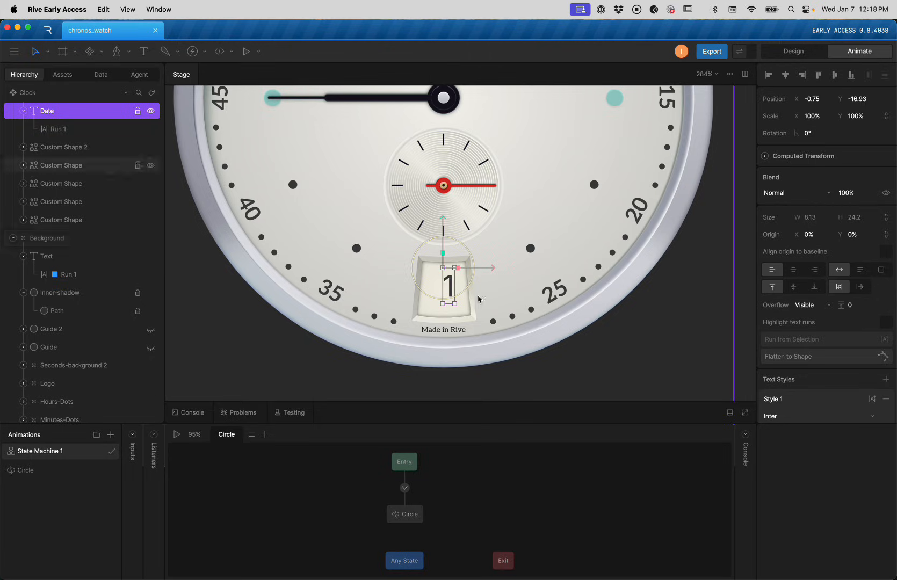
# Widen the Date box to 28, centre-align the 1, and centre the box horizontally at X -14
pyautogui.moveTo(455, 286); pyautogui.dragTo(468, 269)
pyautogui.click(793, 271)
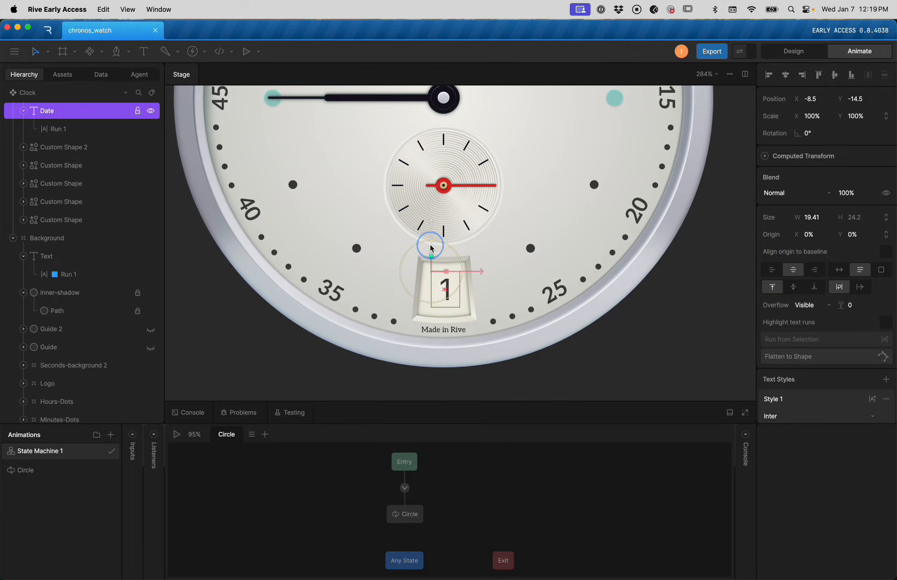
pyautogui.moveTo(480, 269); pyautogui.dragTo(477, 271)
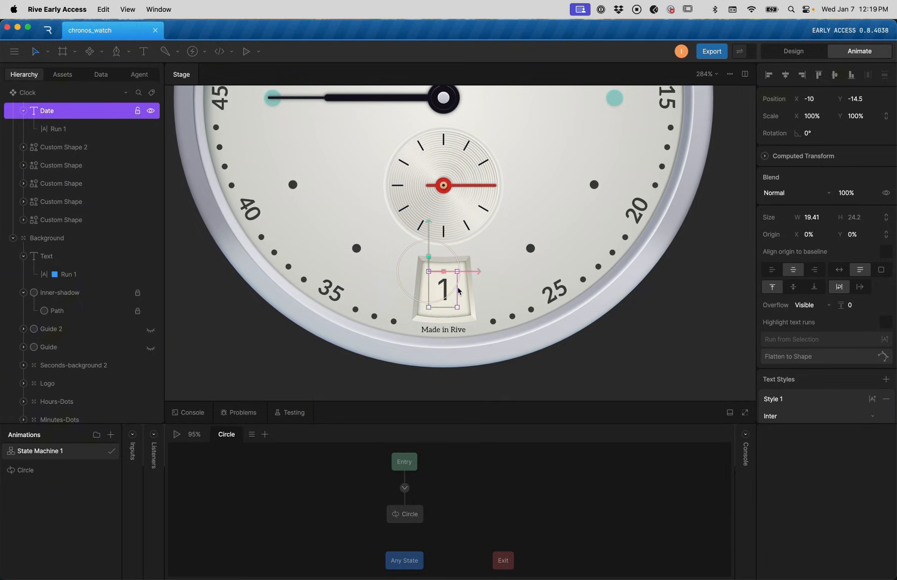
pyautogui.moveTo(465, 272); pyautogui.dragTo(472, 296)
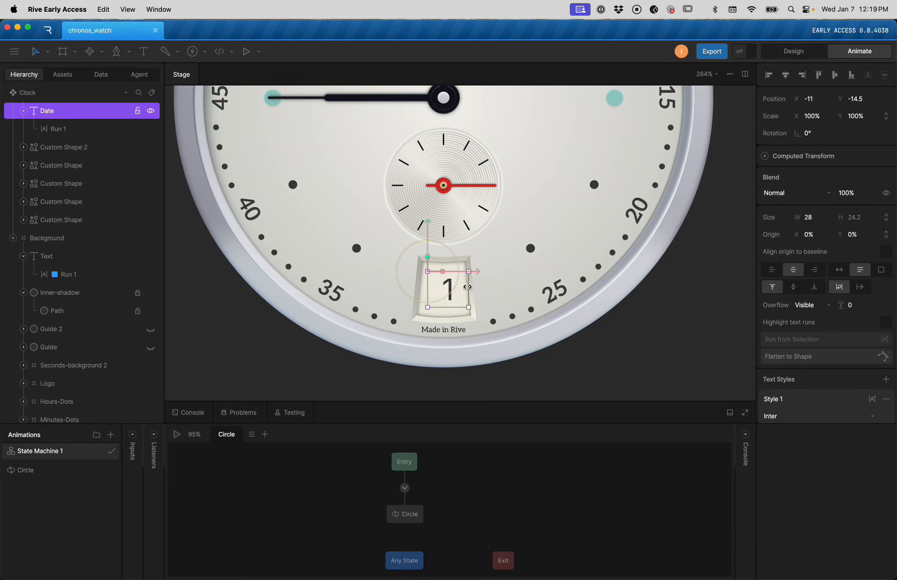
pyautogui.click(785, 77)
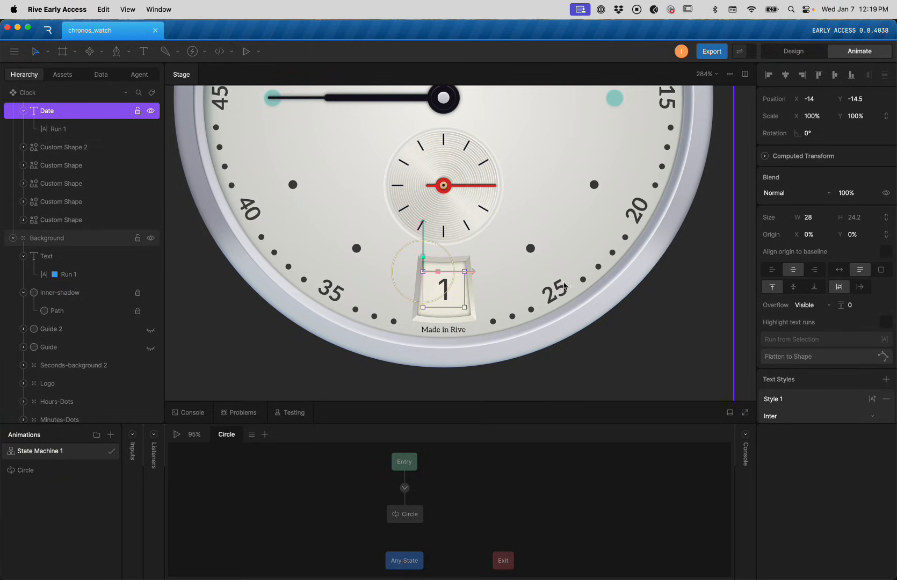
pyautogui.click(653, 347)
pyautogui.click(445, 300)
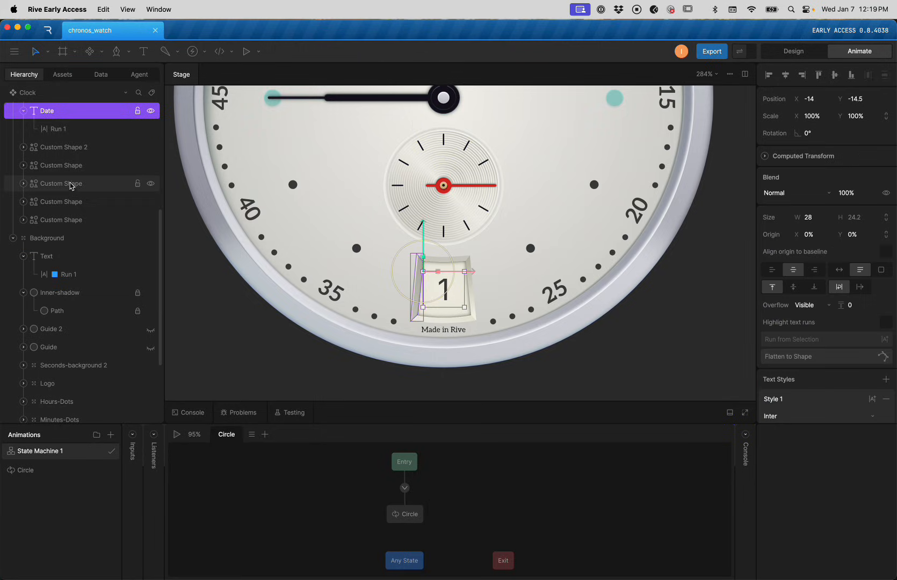
pyautogui.click(64, 130)
# Data-bind the Date text run to Clock > date, leaving the converter empty
pyautogui.rightClick(792, 95)
pyautogui.click(808, 102)
pyautogui.click(691, 111)
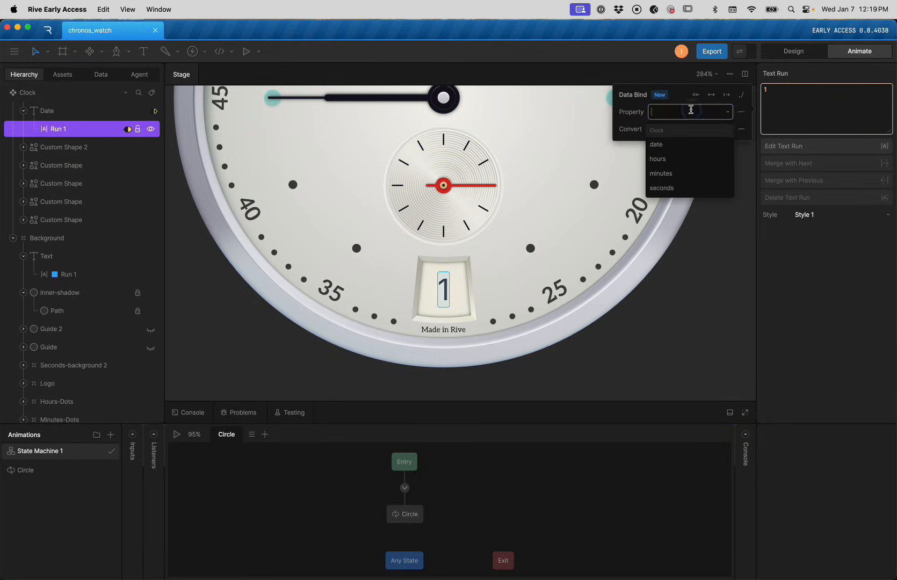
pyautogui.click(688, 144)
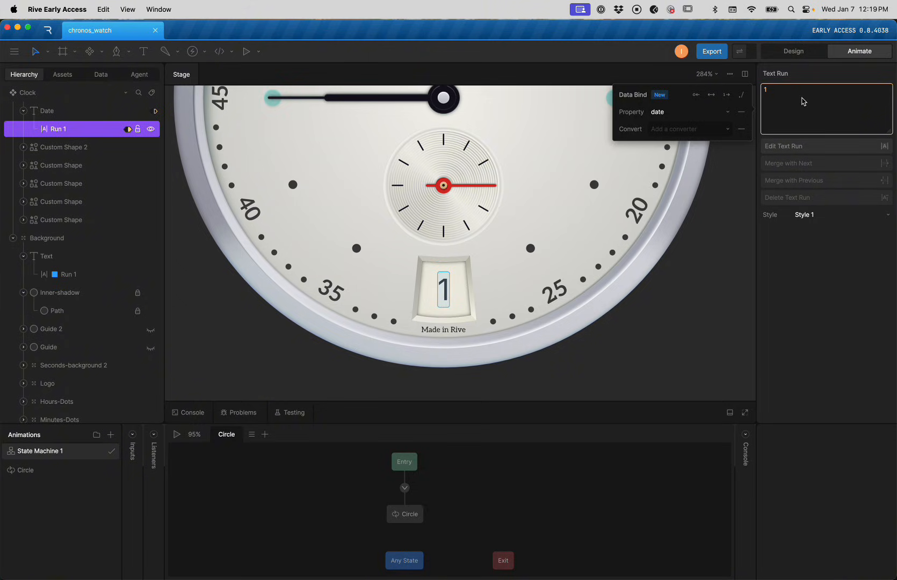
pyautogui.click(691, 131)
pyautogui.click(694, 129)
# Create a Convert to String converter with Round Decimals 0 and Remove Trailing Zeros on
pyautogui.click(101, 75)
pyautogui.click(110, 108)
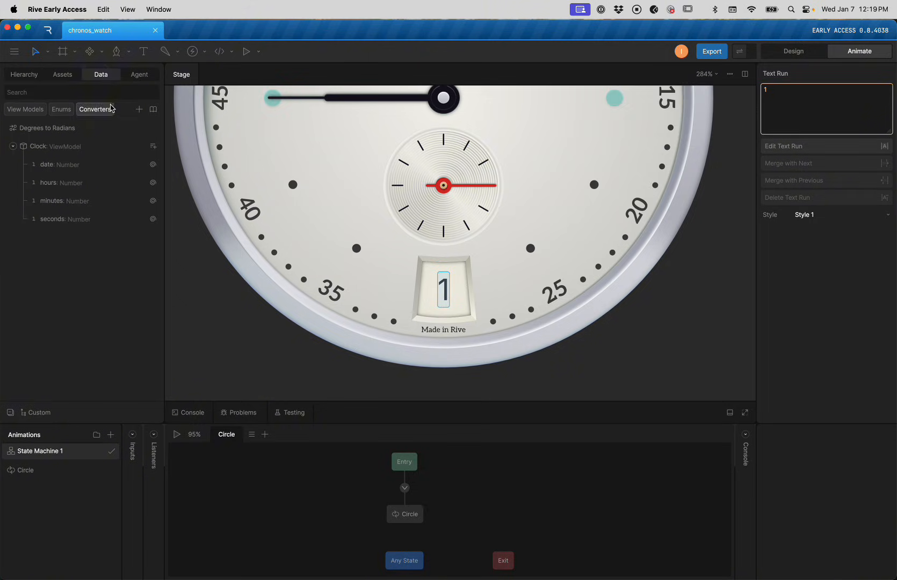
pyautogui.click(139, 109)
pyautogui.moveTo(168, 171)
pyautogui.moveTo(237, 184)
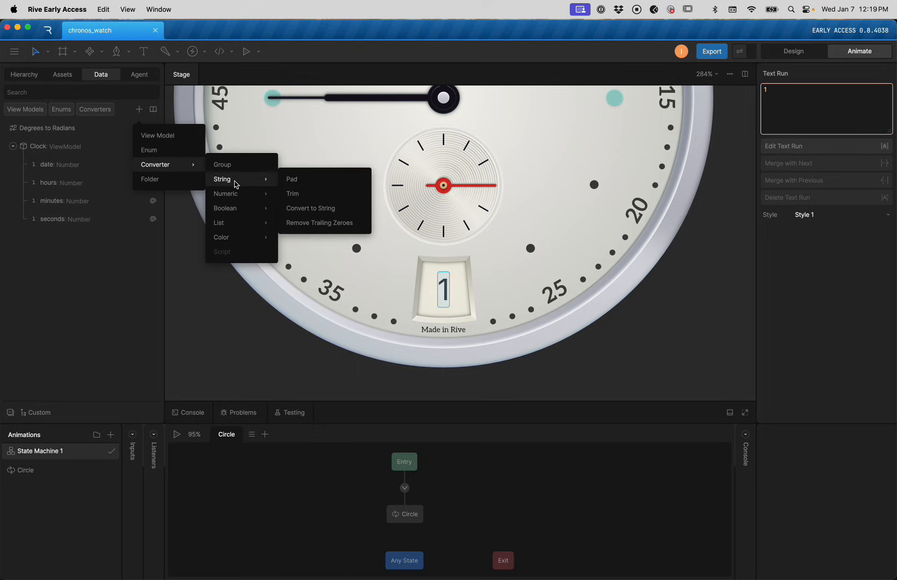
pyautogui.click(317, 208)
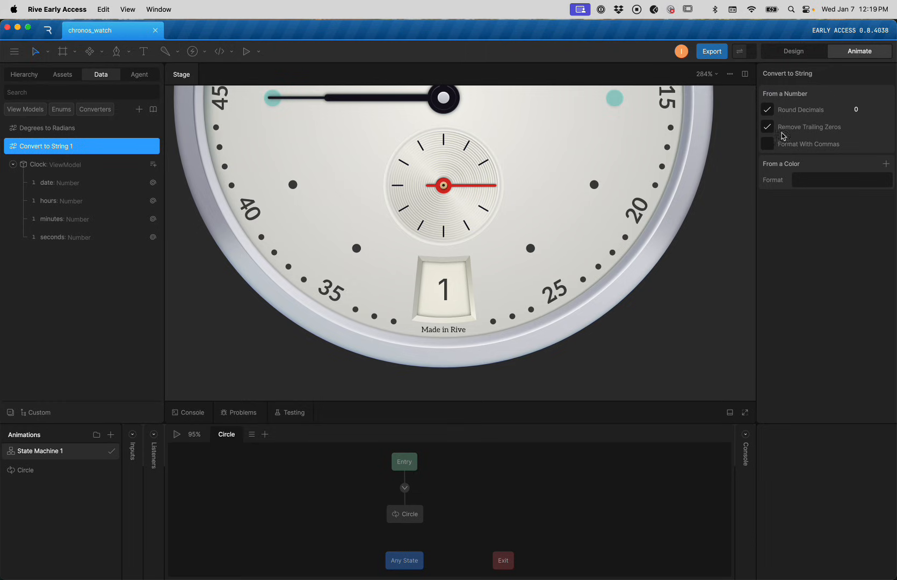
pyautogui.click(444, 291)
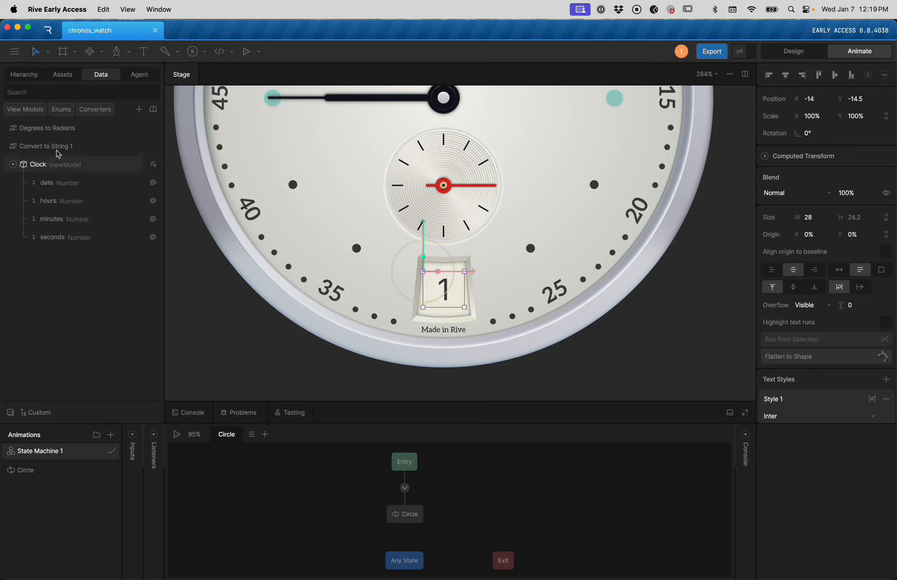
# Update the Date run's binding to convert through Convert to String 1
pyautogui.click(23, 74)
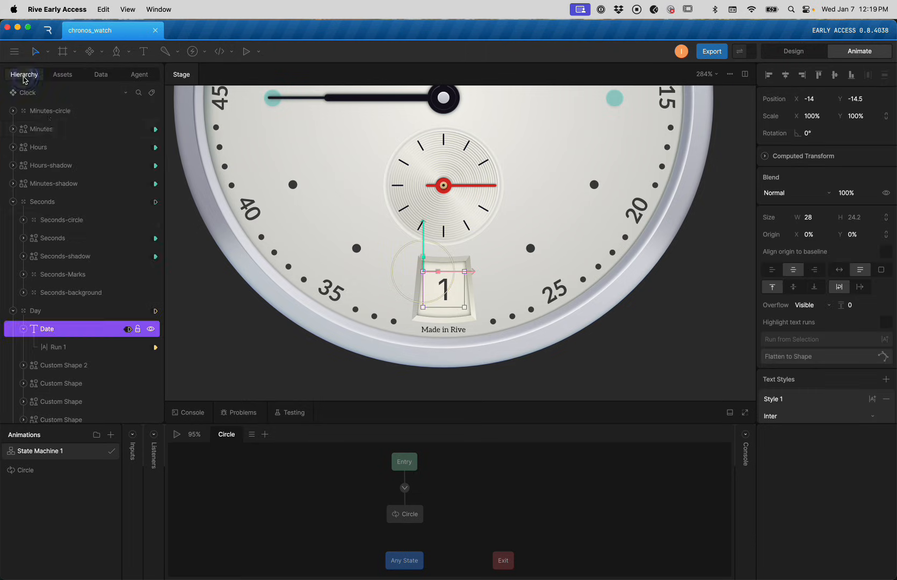
pyautogui.click(75, 346)
pyautogui.rightClick(804, 91)
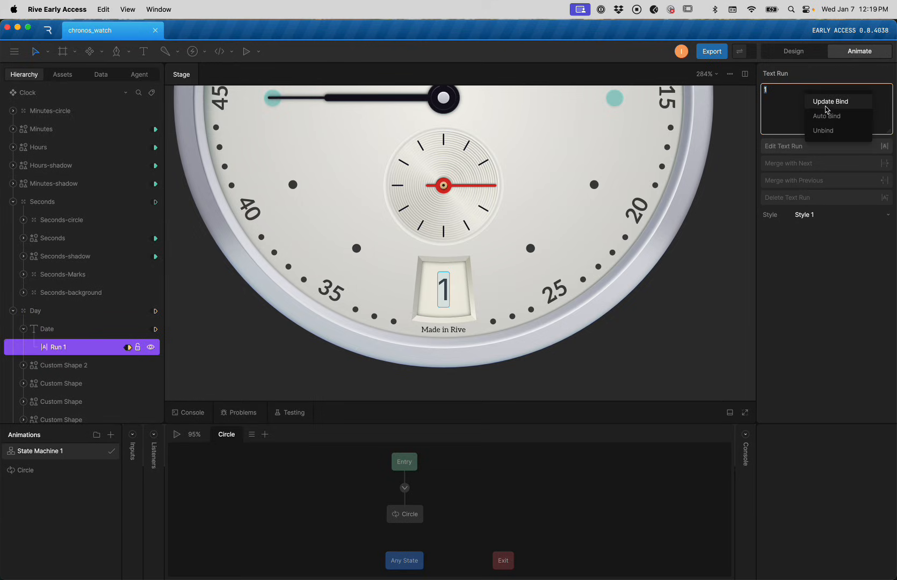
pyautogui.click(827, 104)
pyautogui.click(693, 129)
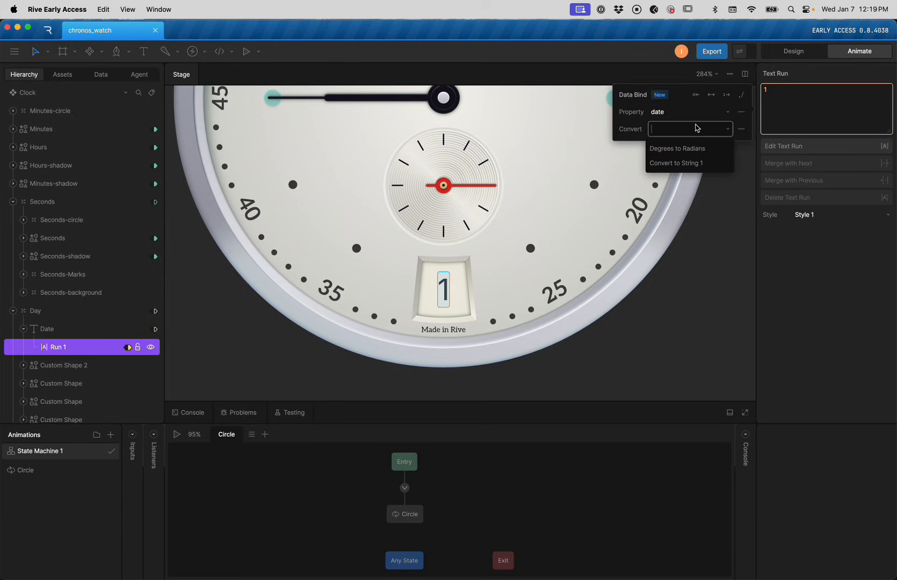
pyautogui.click(693, 163)
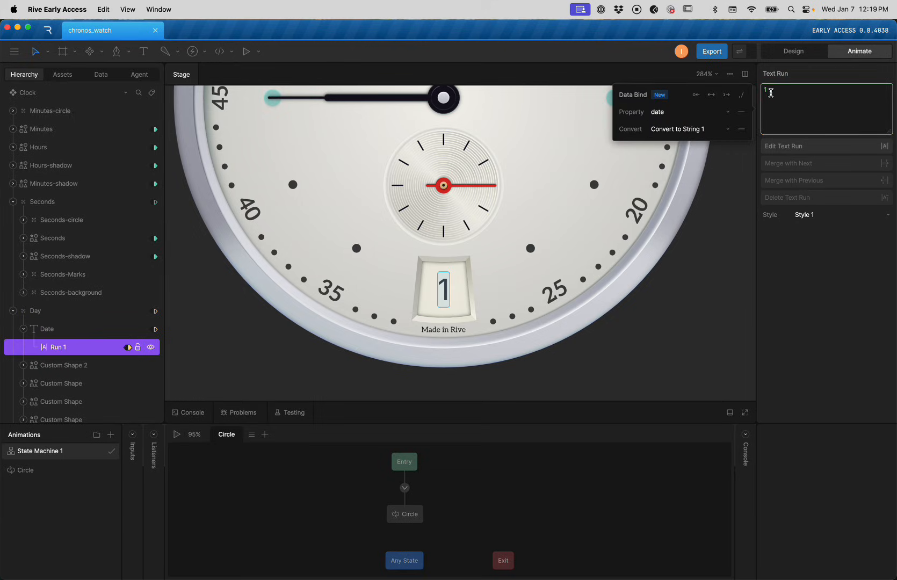
pyautogui.scroll(-3, 611, 207)
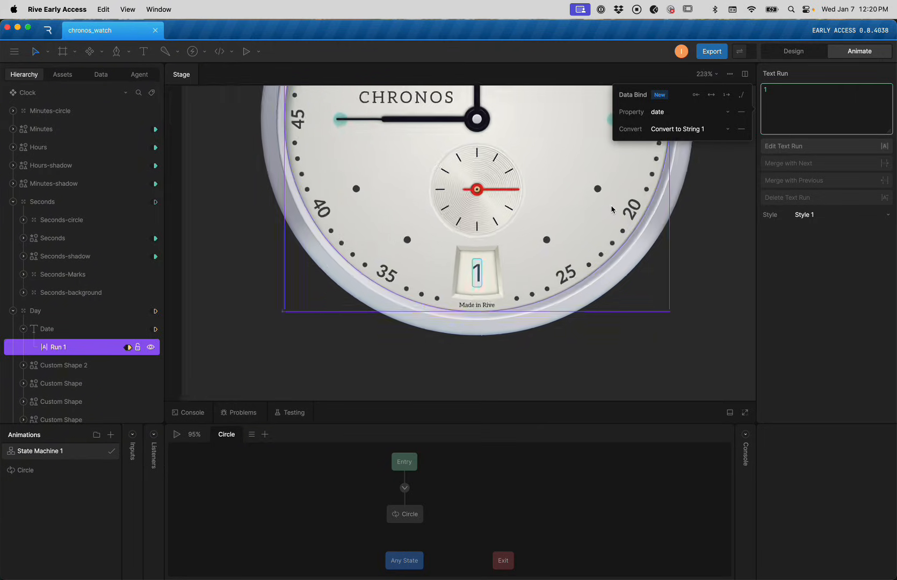
pyautogui.press('space')
# Scrub the live hours value to 29 to test the hands, then restart playback
pyautogui.click(102, 75)
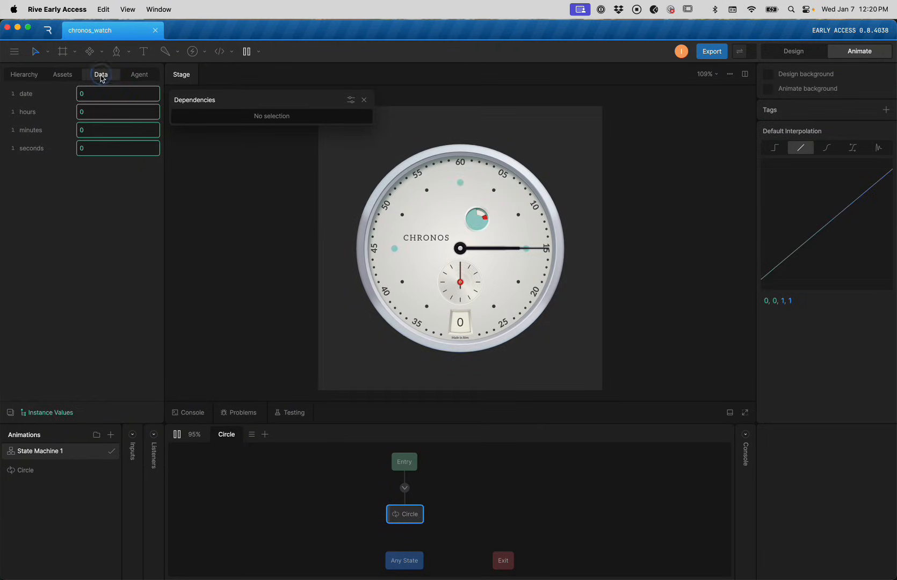
pyautogui.moveTo(106, 115); pyautogui.dragTo(102, 57)
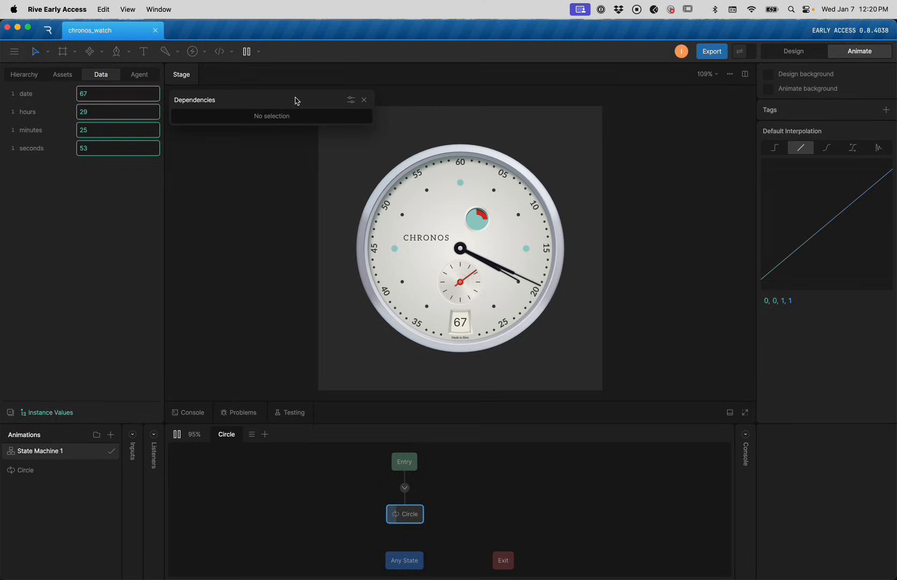
pyautogui.press('space')
pyautogui.press('space')
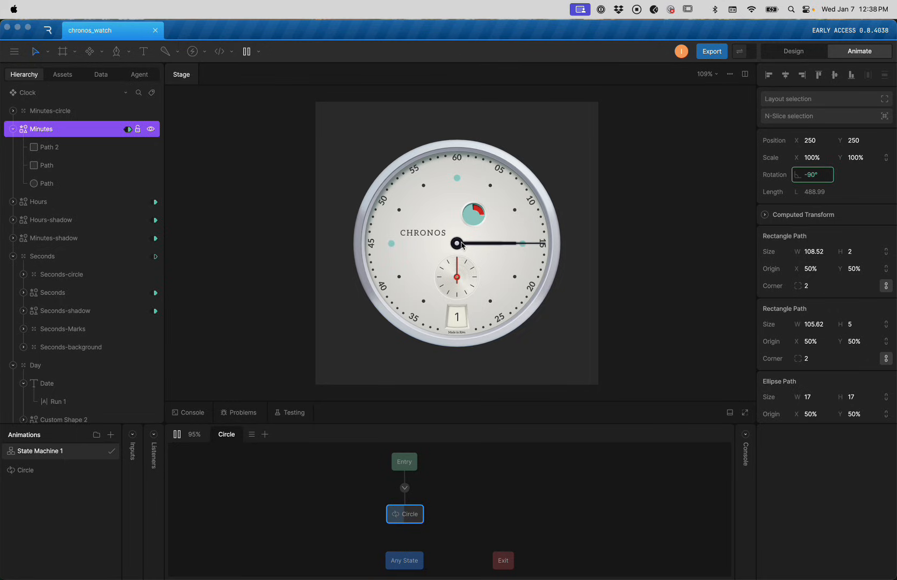
# With the stage frozen, tilt the minute hand to -45° and preview the playback
pyautogui.click(43, 132)
pyautogui.press('space')
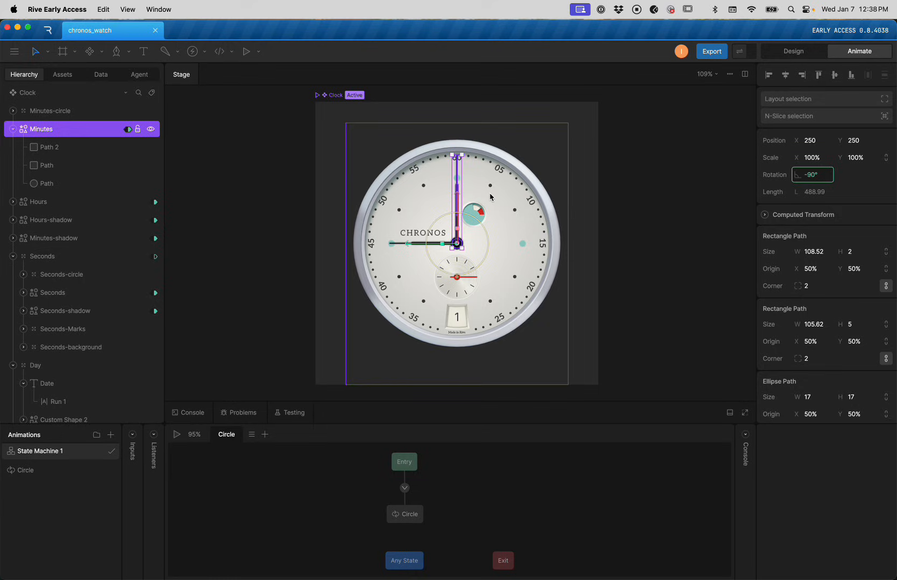
pyautogui.press('y')
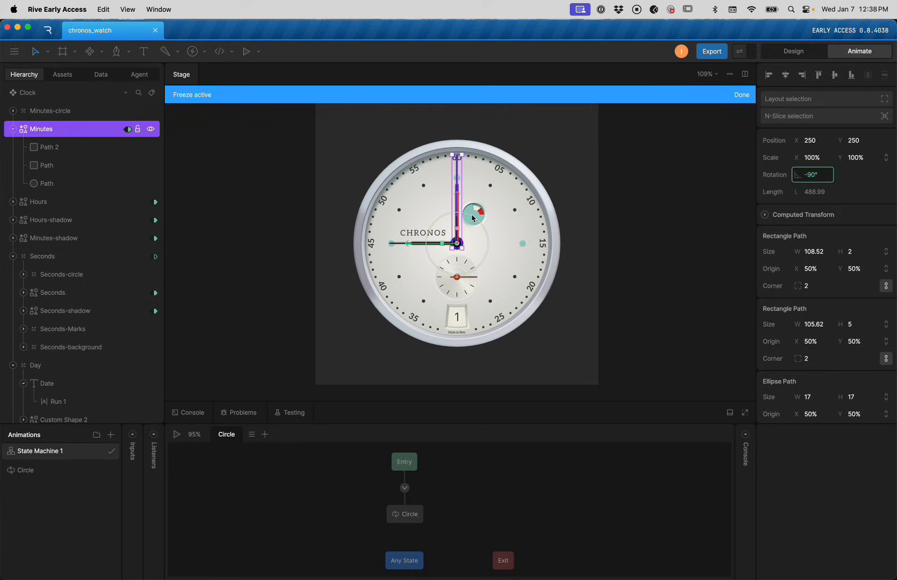
pyautogui.moveTo(472, 219); pyautogui.dragTo(586, 316)
pyautogui.click(570, 202)
pyautogui.press('space')
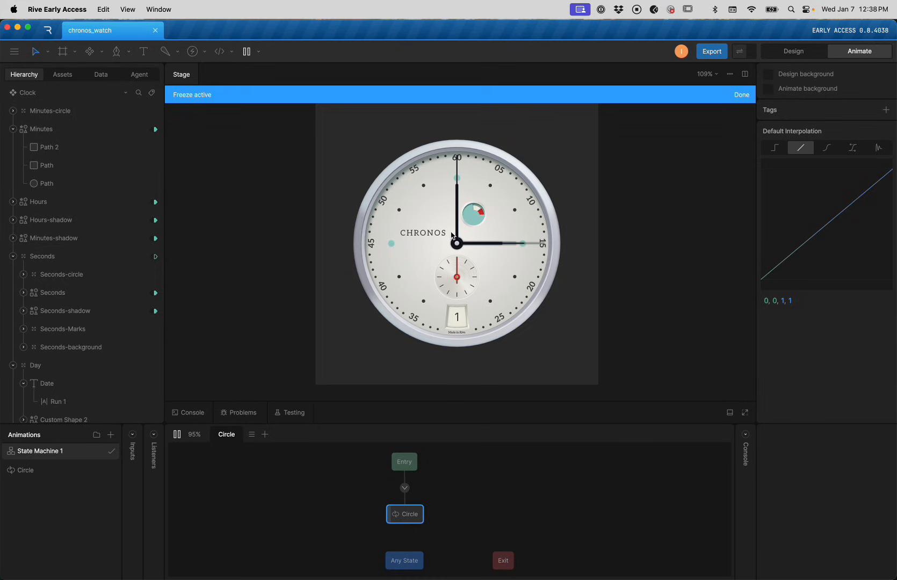
pyautogui.press('space')
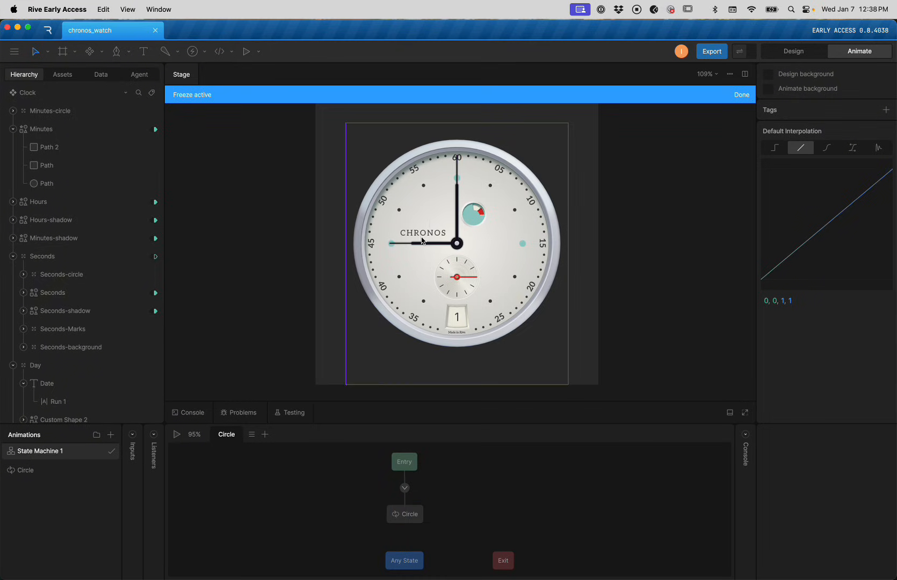
# Turn Minutes-shadow and Hours to 0° so they point at 12, then play
pyautogui.click(76, 238)
pyautogui.moveTo(482, 225); pyautogui.dragTo(376, 376)
pyautogui.click(46, 202)
pyautogui.press('y')
pyautogui.click(51, 220)
pyautogui.press('y')
pyautogui.click(72, 202)
pyautogui.moveTo(485, 251); pyautogui.dragTo(434, 222)
pyautogui.press('space')
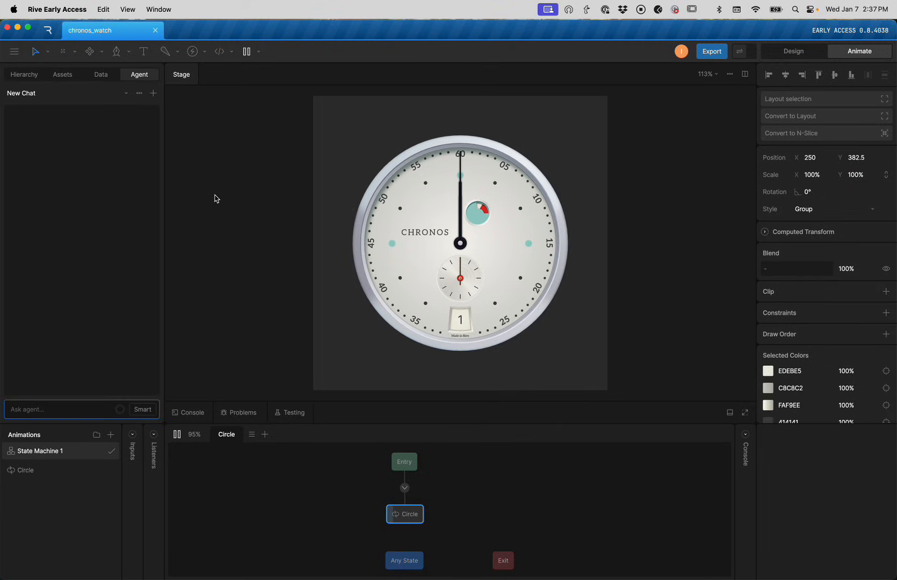
# Check the data fields, then ask the agent for a 'clock' script controlling the main artboard's view model
pyautogui.click(100, 75)
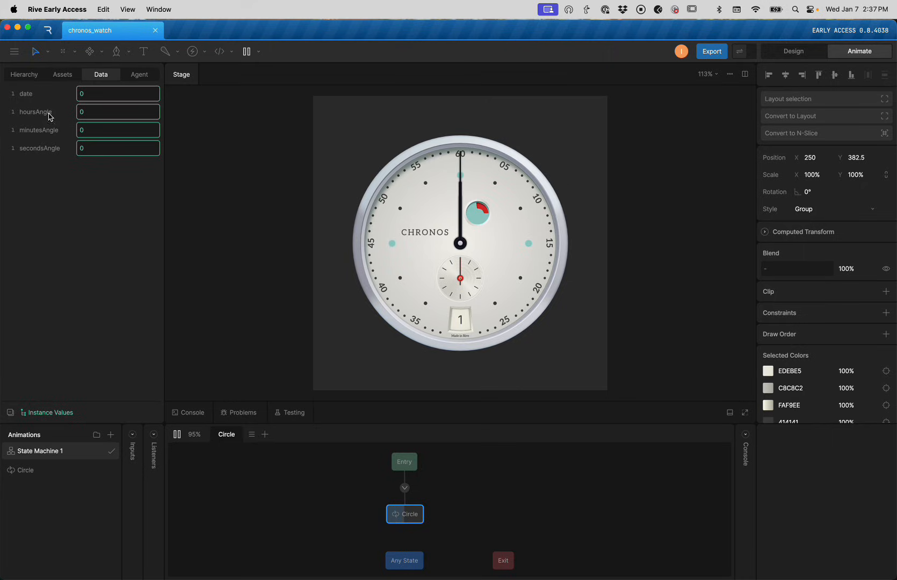
pyautogui.click(139, 75)
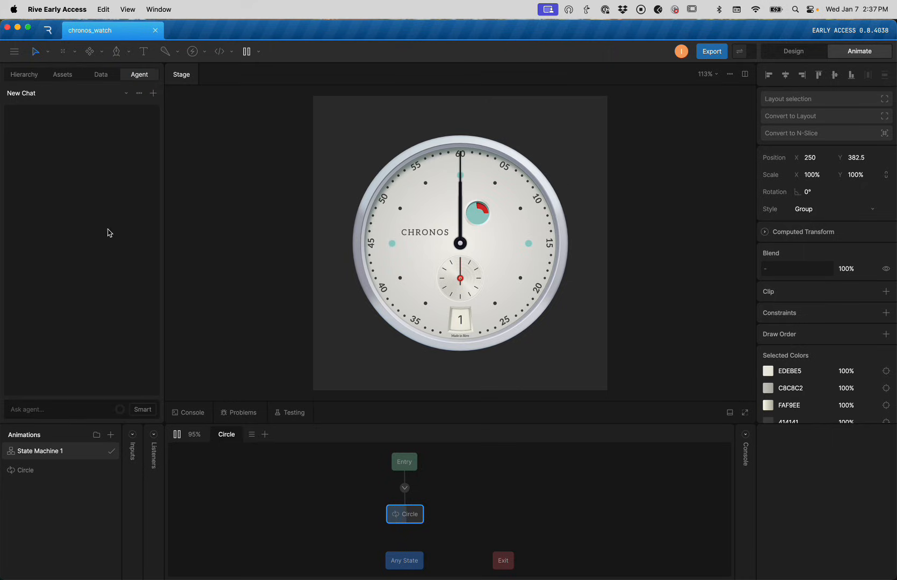
pyautogui.click(42, 408)
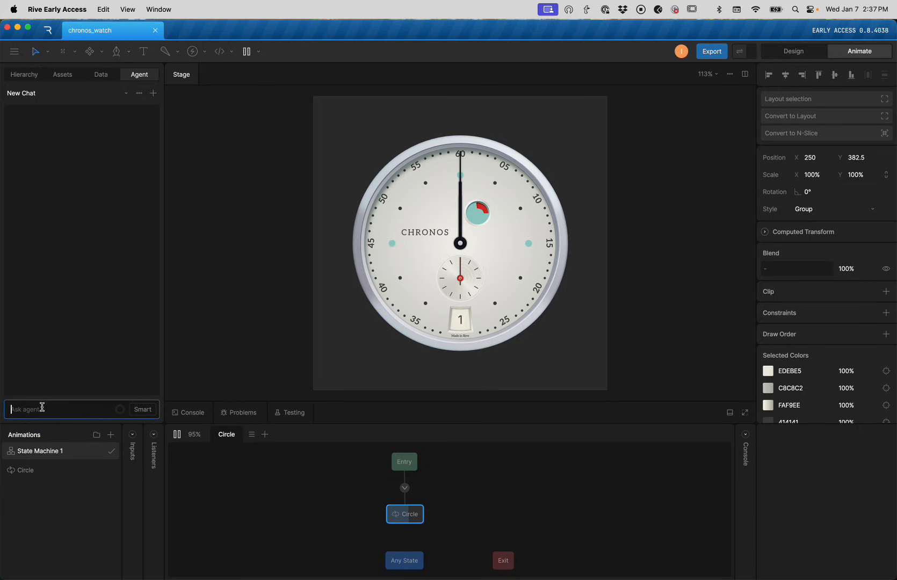
pyautogui.write('create a new script called clock')
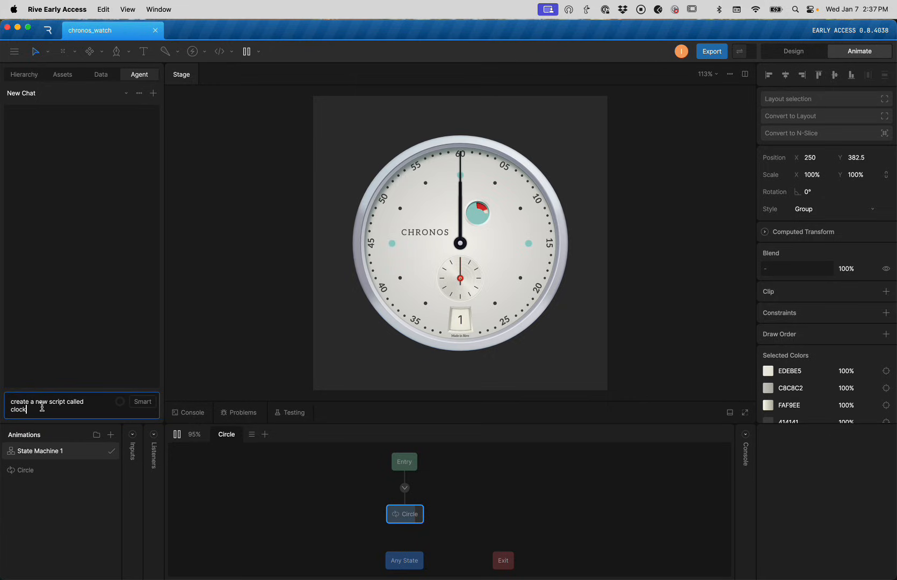
pyautogui.write('. control the values in the ')
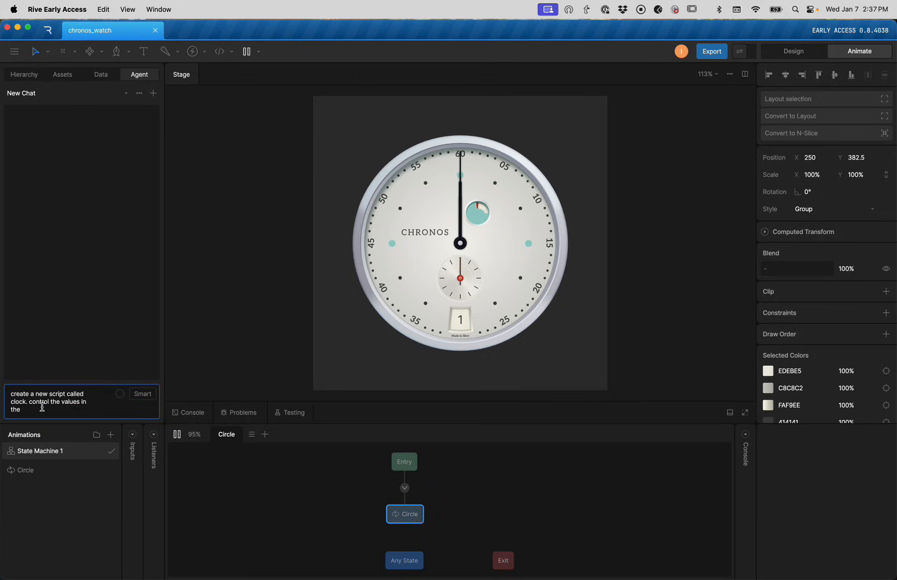
pyautogui.write('view')
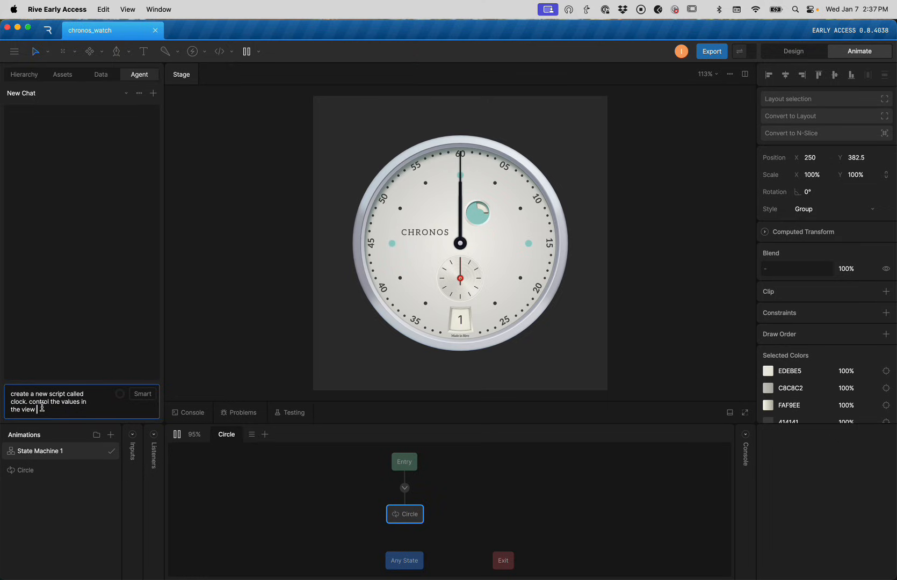
pyautogui.write(' model on the main a')
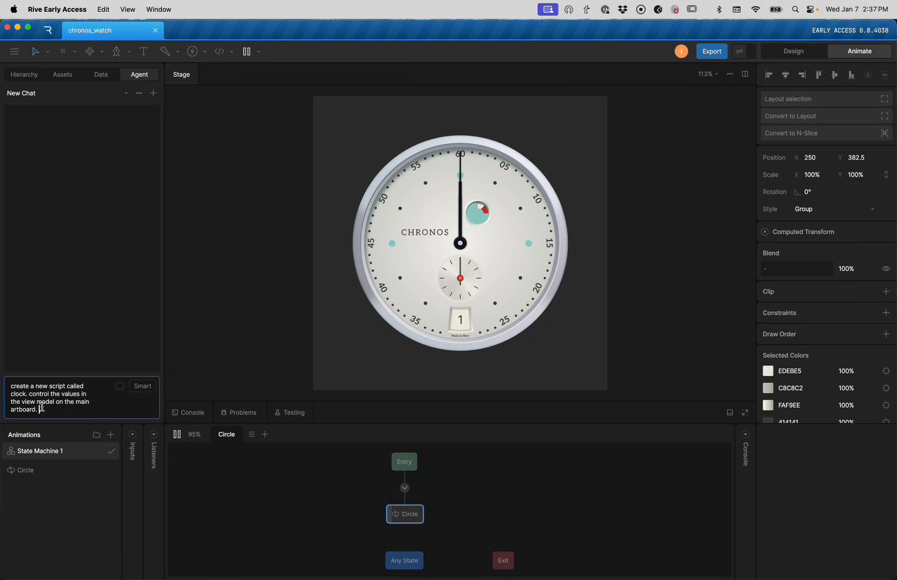
pyautogui.write('rtboard.')
pyautogui.hotkey('shift', 'Return')
pyautogui.write('updatge ')
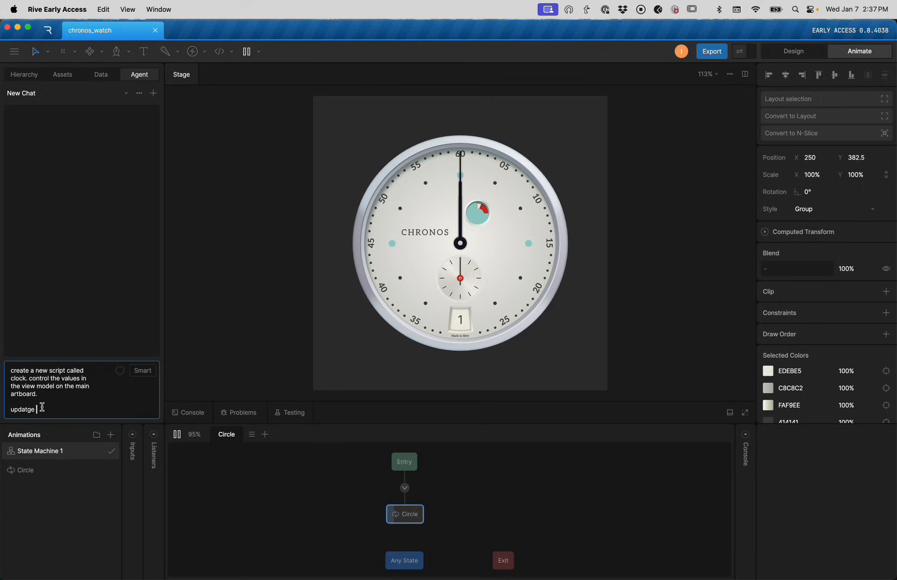
pyautogui.write('every sedon')
pyautogui.write('cond')
pyautogui.write('. Get the system date an')
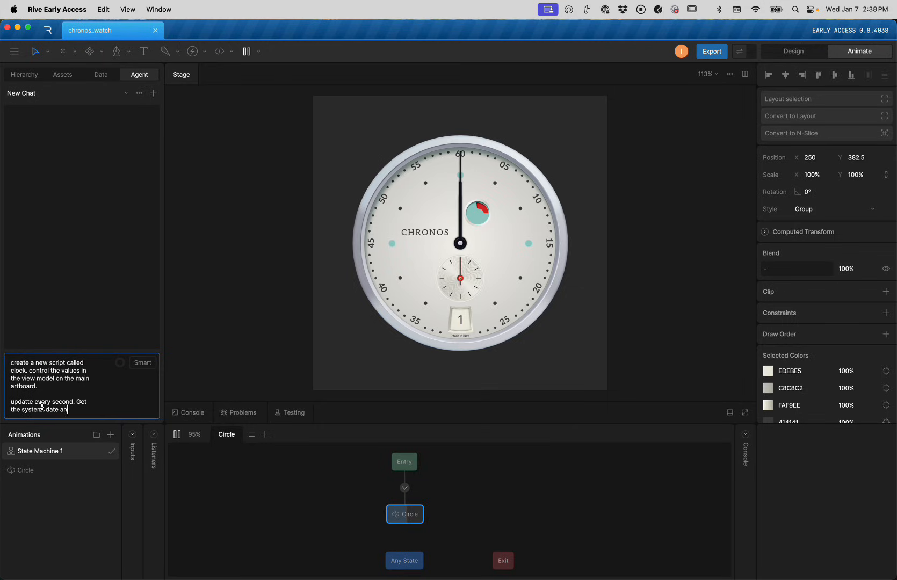
# Finish the prompt with per-second angle updates and the day-of-month date, and send it
pyautogui.write('t th')
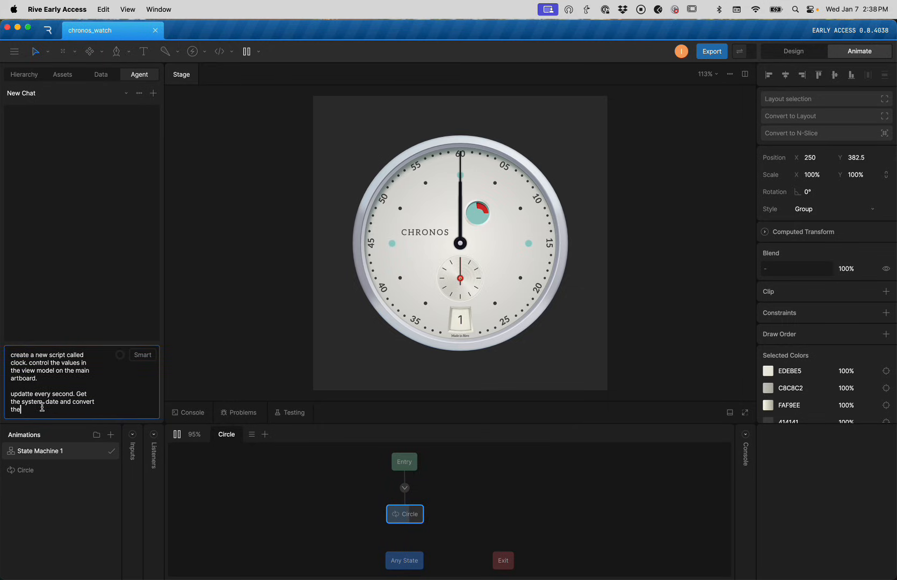
pyautogui.write('e time')
pyautogui.press('BackSpace')
pyautogui.press('BackSpace')
pyautogui.press('BackSpace')
pyautogui.press('BackSpace')
pyautogui.write('d')
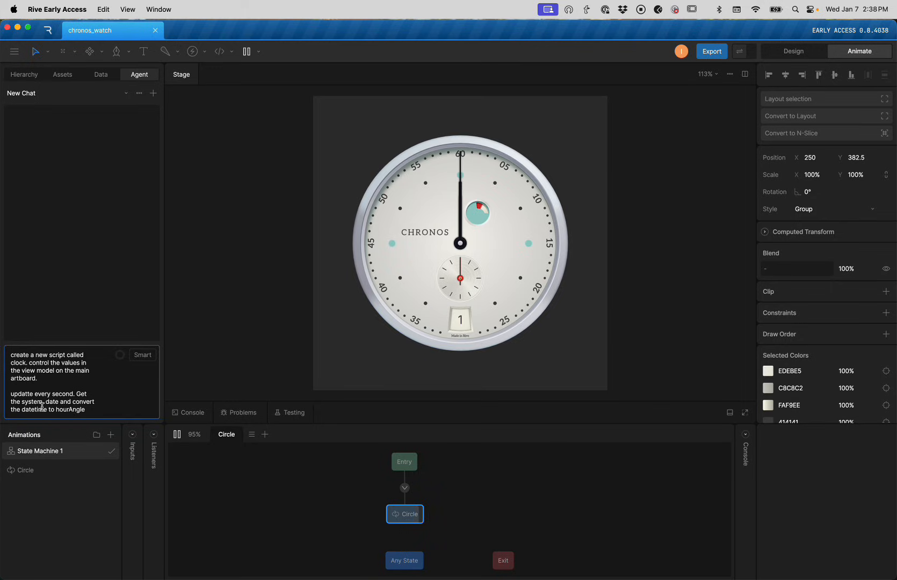
pyautogui.write('minute')
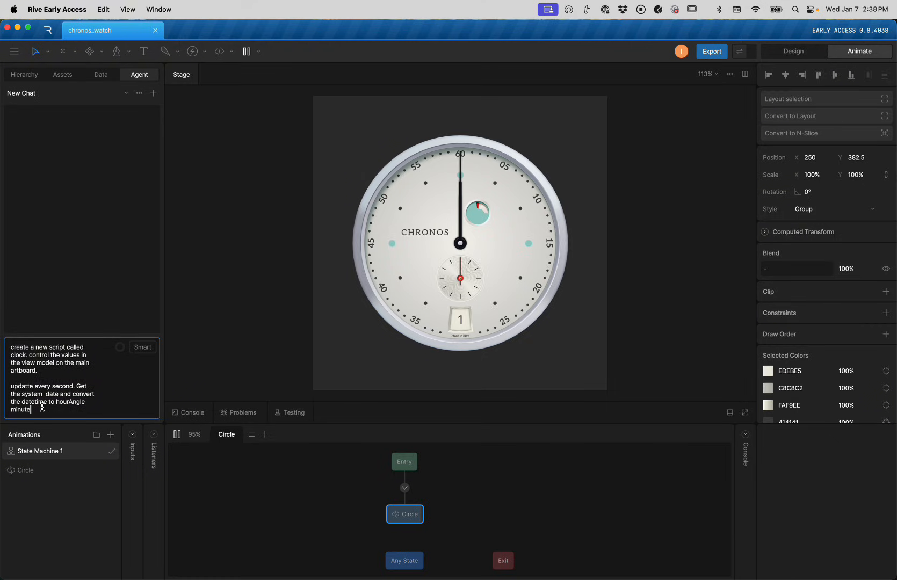
pyautogui.press('BackSpace')
pyautogui.press('BackSpace')
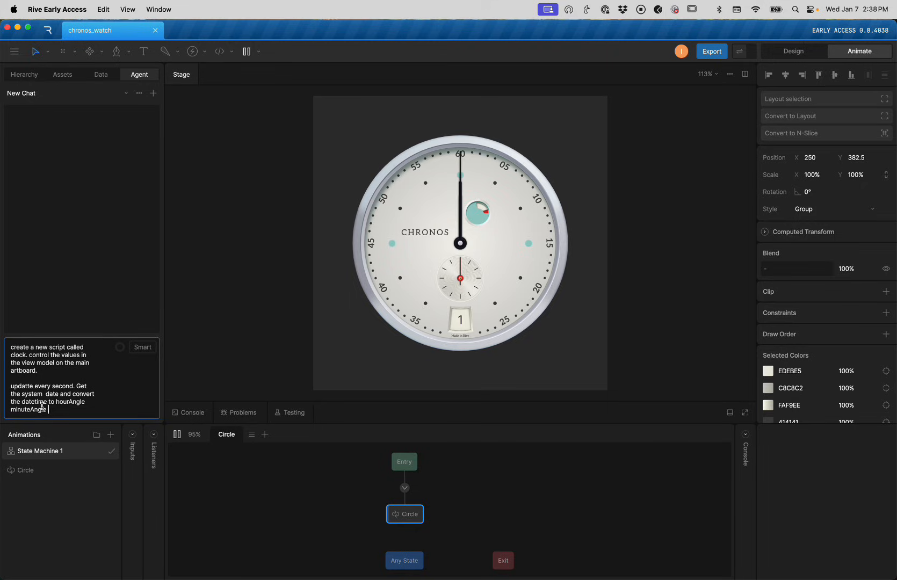
pyautogui.write('Angle etc.')
pyautogui.hotkey('shift', 'Return')
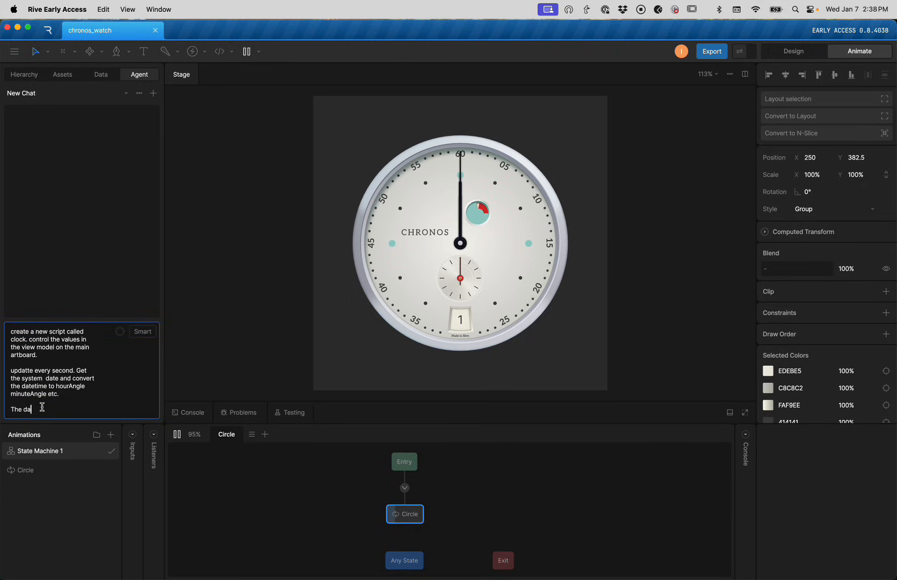
pyautogui.write('The date should be the day of the mon')
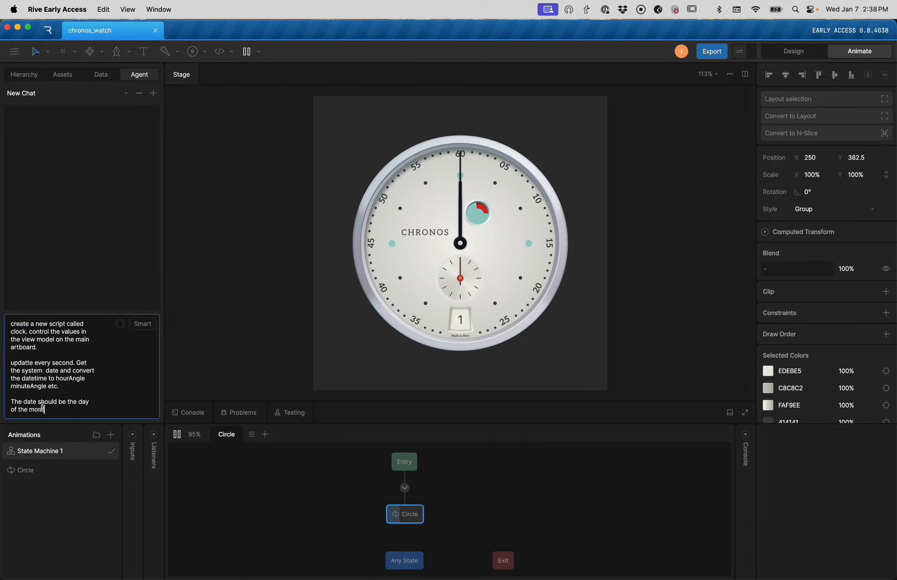
pyautogui.write('th.')
pyautogui.press('Return')
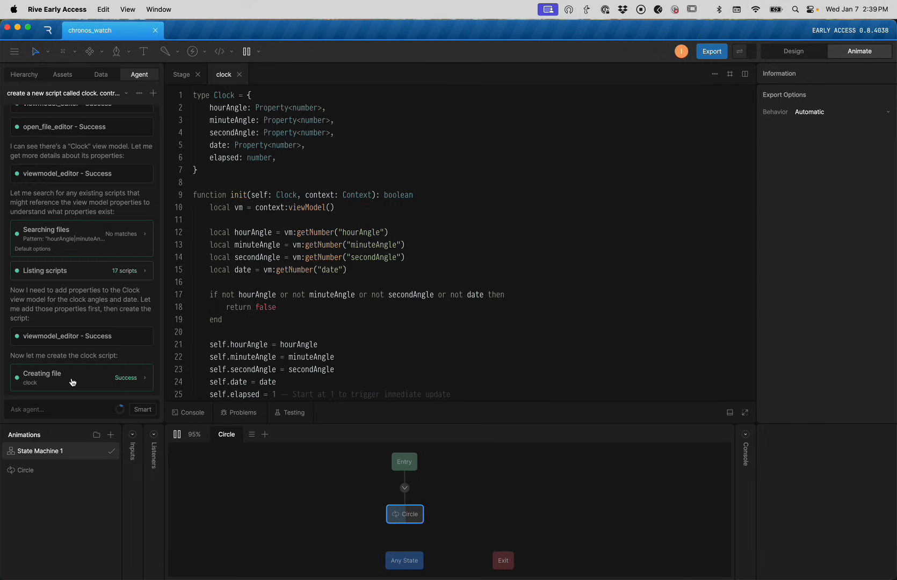
# Review the generated clock script's view model and hourAngle lookups around lines 10-12
pyautogui.click(314, 195)
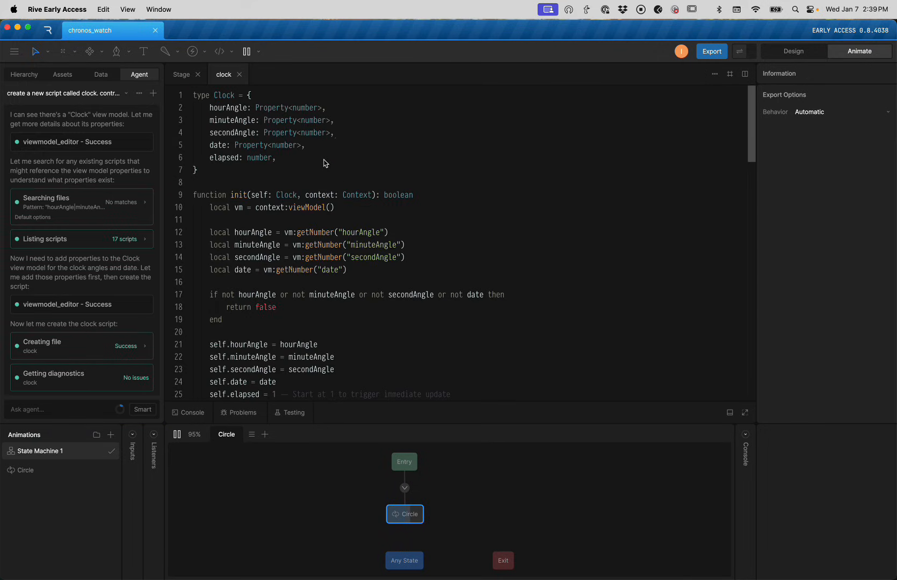
pyautogui.scroll(-2, 314, 163)
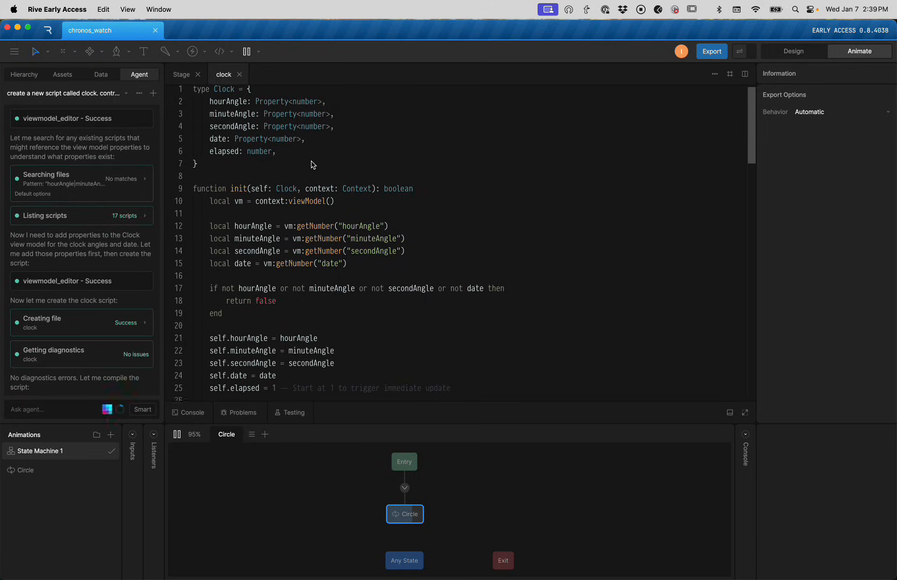
pyautogui.scroll(2, 311, 167)
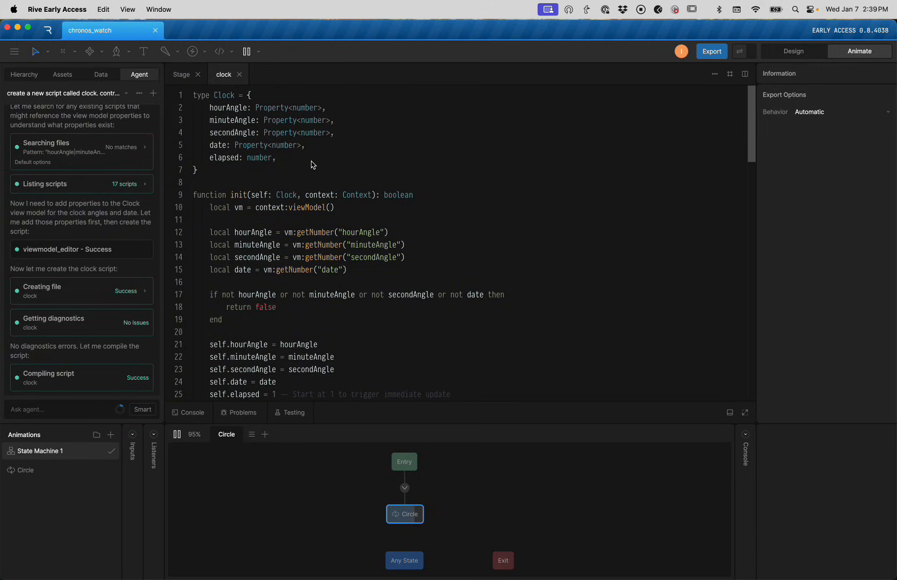
pyautogui.click(354, 210)
pyautogui.moveTo(353, 208); pyautogui.dragTo(236, 209)
pyautogui.click(313, 209)
pyautogui.moveTo(379, 211); pyautogui.dragTo(264, 210)
pyautogui.scroll(-1, 328, 220)
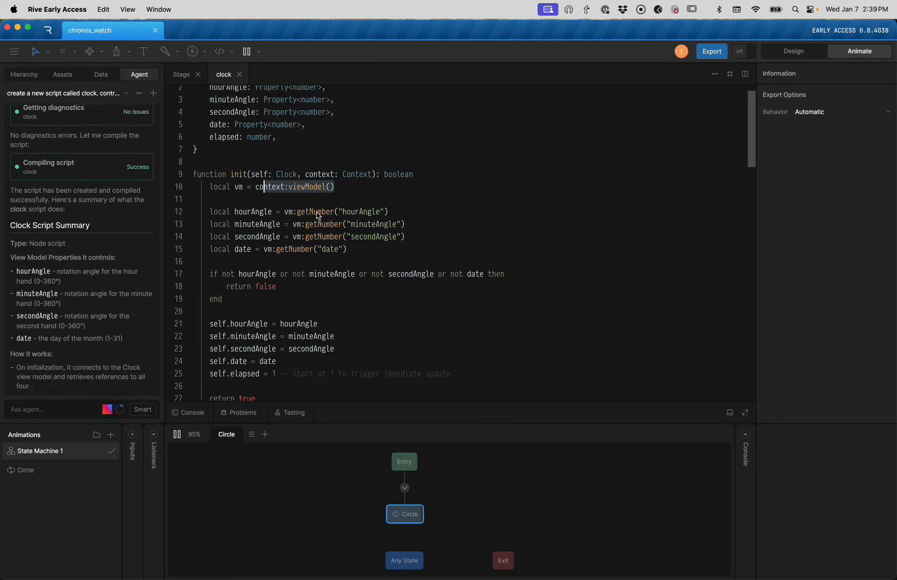
pyautogui.moveTo(410, 210); pyautogui.dragTo(235, 217)
pyautogui.scroll(-3, 316, 218)
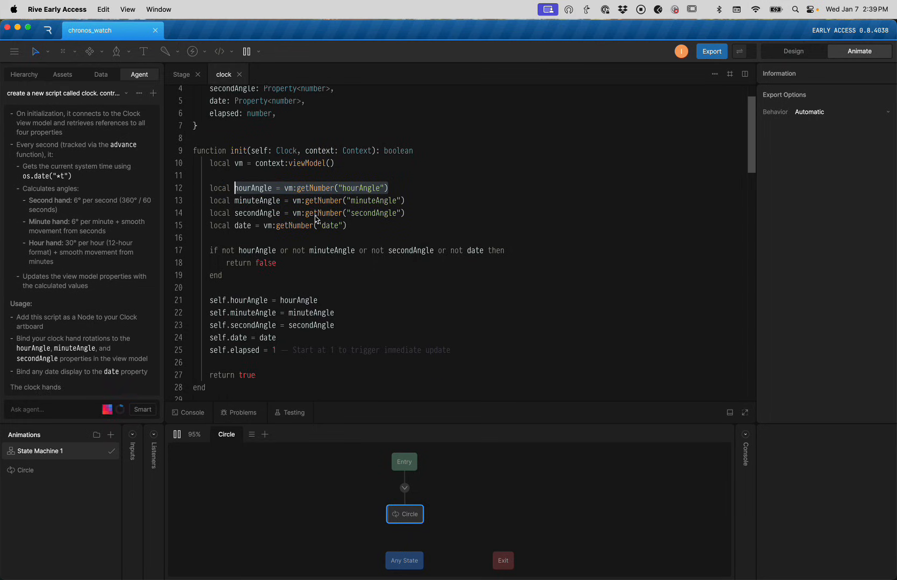
pyautogui.scroll(-1, 320, 221)
pyautogui.moveTo(334, 252); pyautogui.dragTo(272, 254)
# Scroll through the rest of the clock script and open it in a second pane
pyautogui.scroll(-2, 360, 249)
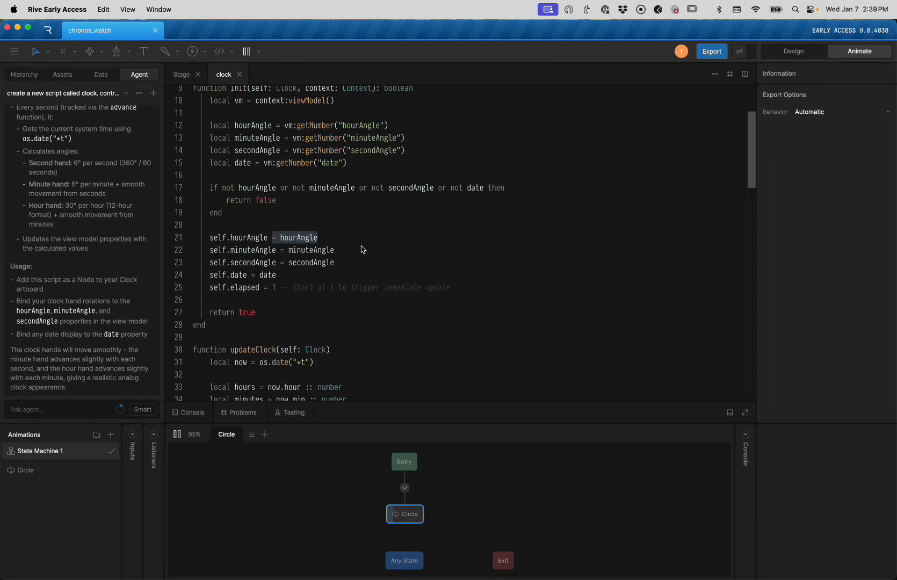
pyautogui.scroll(-5, 361, 248)
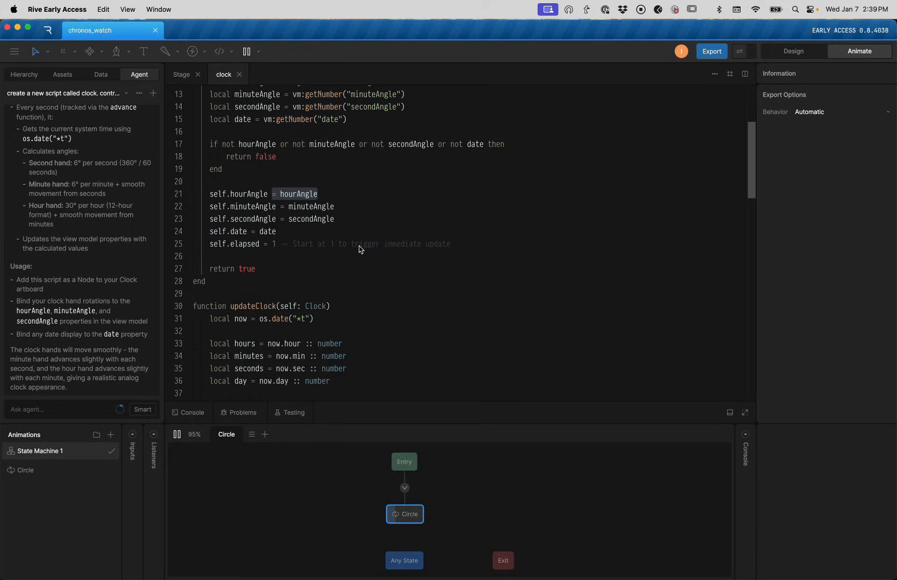
pyautogui.scroll(-13, 331, 247)
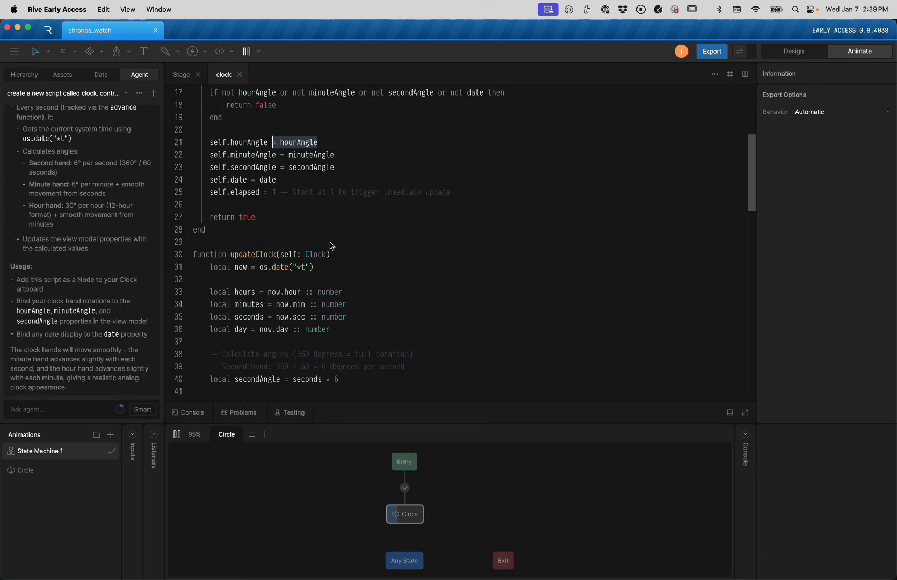
pyautogui.scroll(-8, 331, 245)
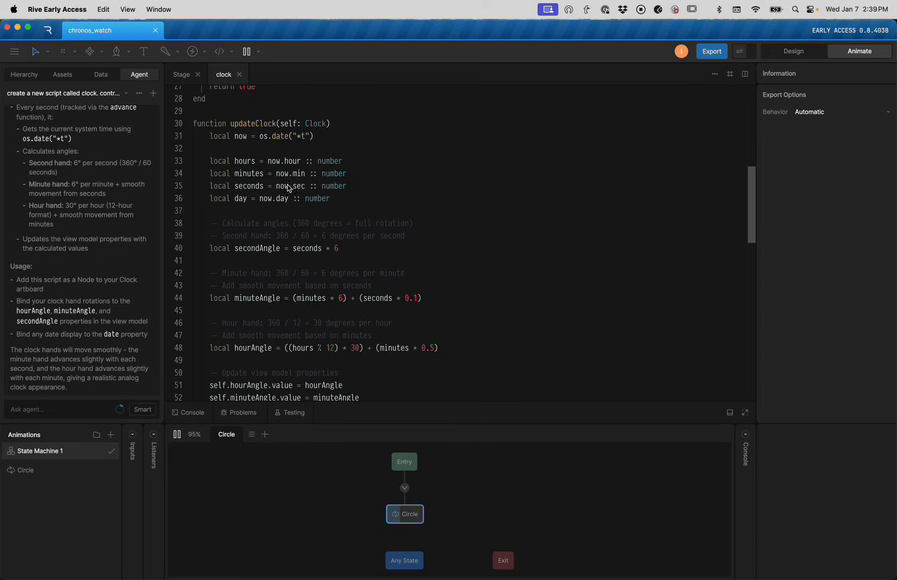
pyautogui.scroll(-11, 331, 238)
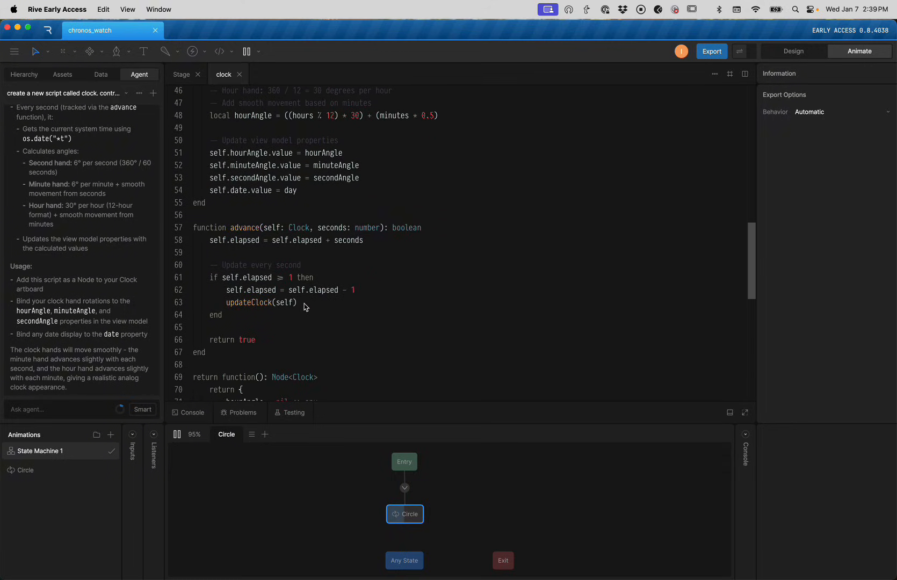
pyautogui.scroll(-2, 310, 308)
pyautogui.scroll(-8, 310, 309)
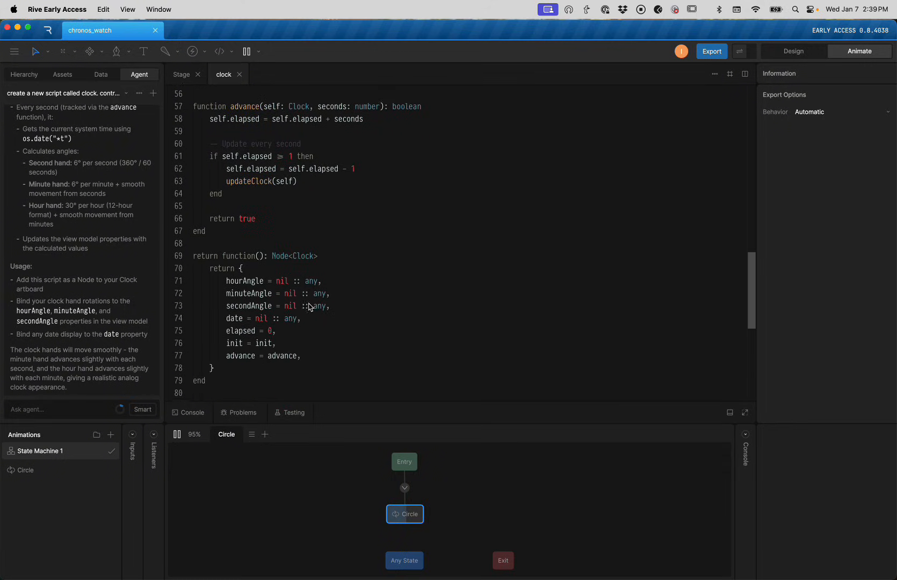
pyautogui.click(744, 74)
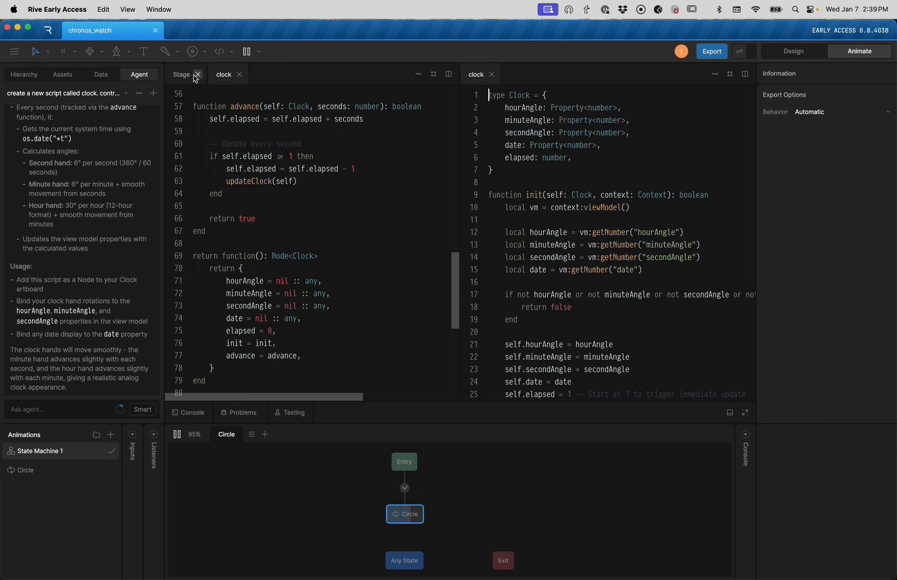
# Close the left script copy and add the clock script as a node on the Clock artboard
pyautogui.click(239, 75)
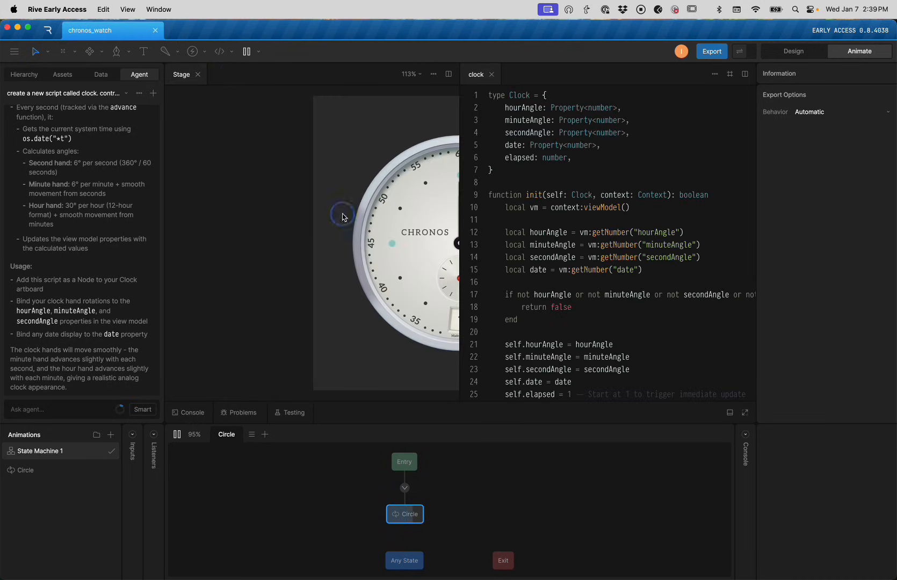
pyautogui.click(62, 77)
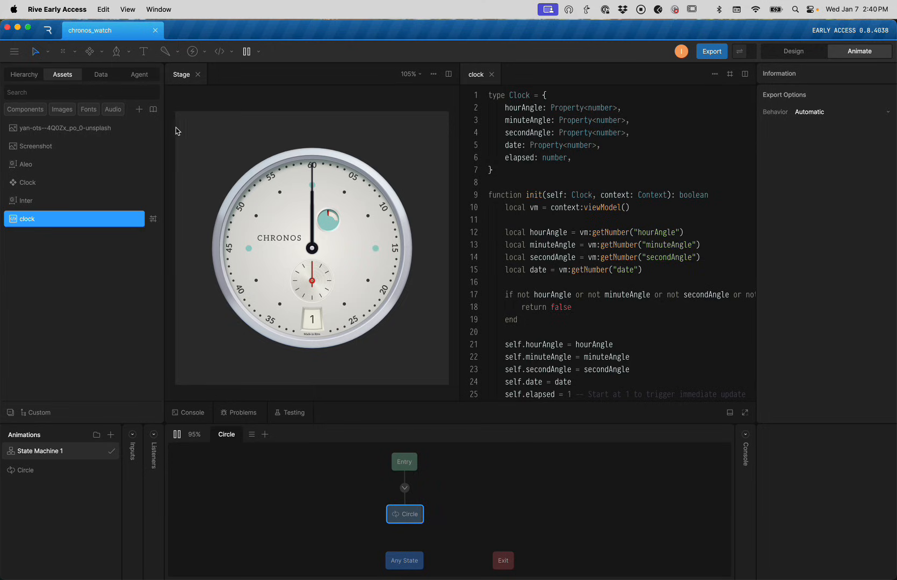
pyautogui.rightClick(195, 119)
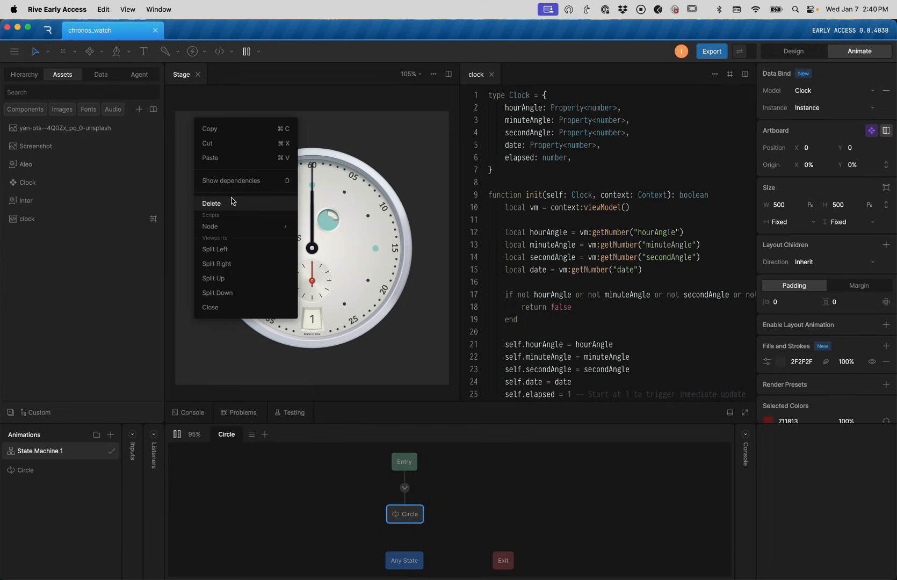
pyautogui.moveTo(227, 226)
pyautogui.click(329, 226)
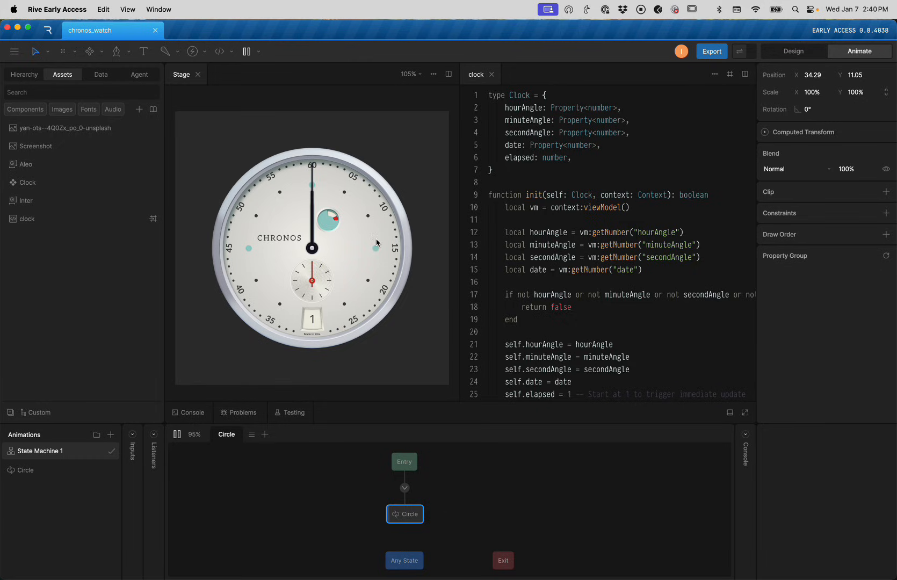
# Select the clock script node in the layers and set its Position X and Y to 0
pyautogui.click(24, 74)
pyautogui.click(56, 114)
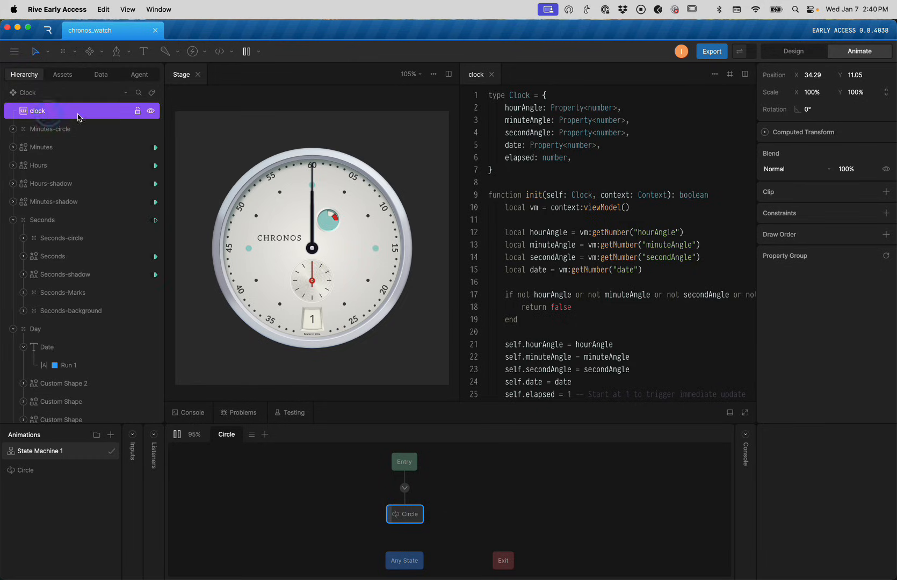
pyautogui.click(815, 78)
pyautogui.write('0')
pyautogui.click(854, 74)
pyautogui.write('0')
pyautogui.press('Return')
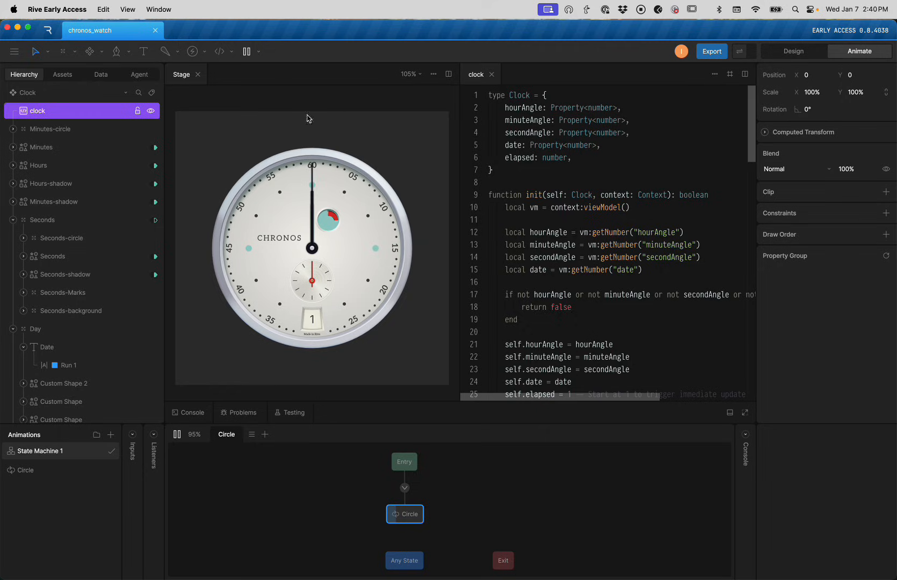
# Stop the watch playback and move the script node up-left above the watch
pyautogui.click(240, 122)
pyautogui.scroll(-3, 242, 133)
pyautogui.click(219, 138)
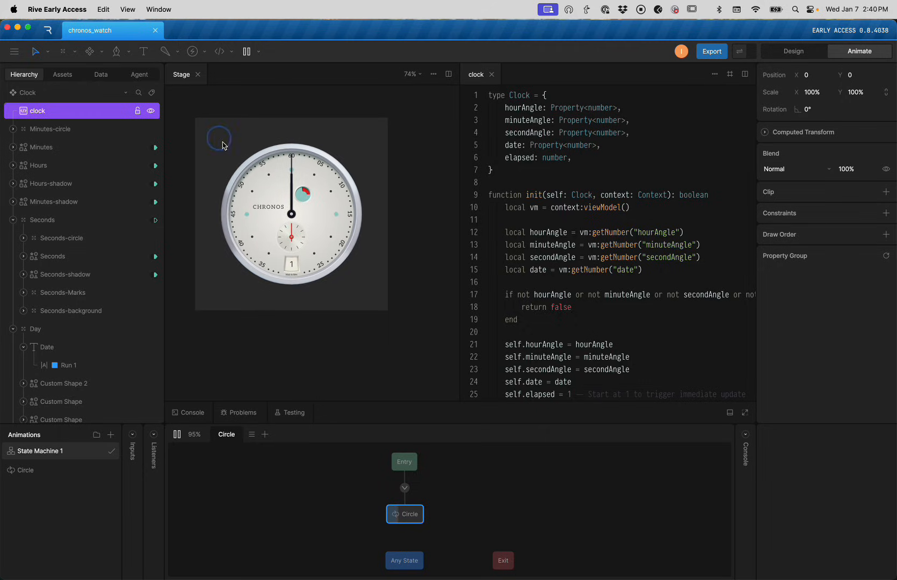
pyautogui.press('space')
pyautogui.moveTo(208, 124); pyautogui.dragTo(195, 100)
pyautogui.press('Escape')
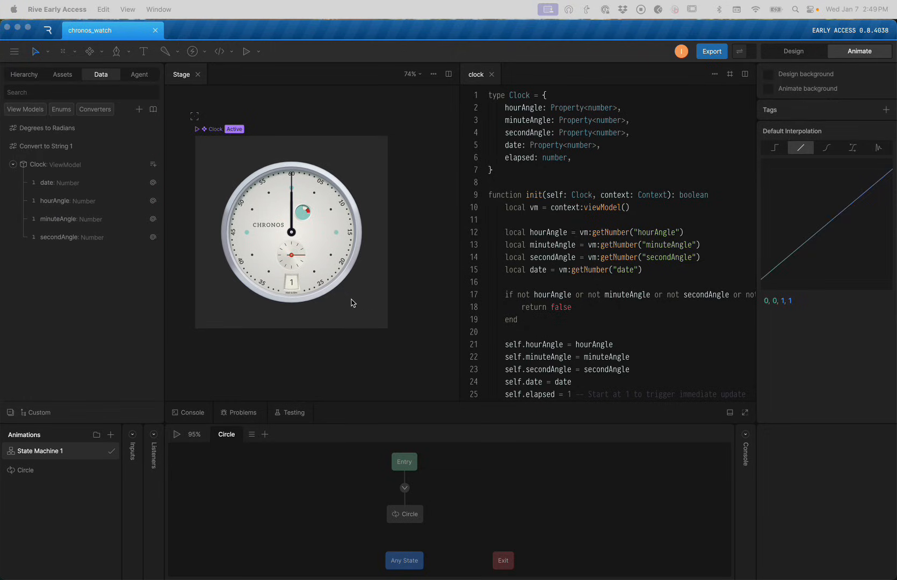
# Start playback so the watch hands and date track live system time
pyautogui.click(335, 293)
pyautogui.press('space')
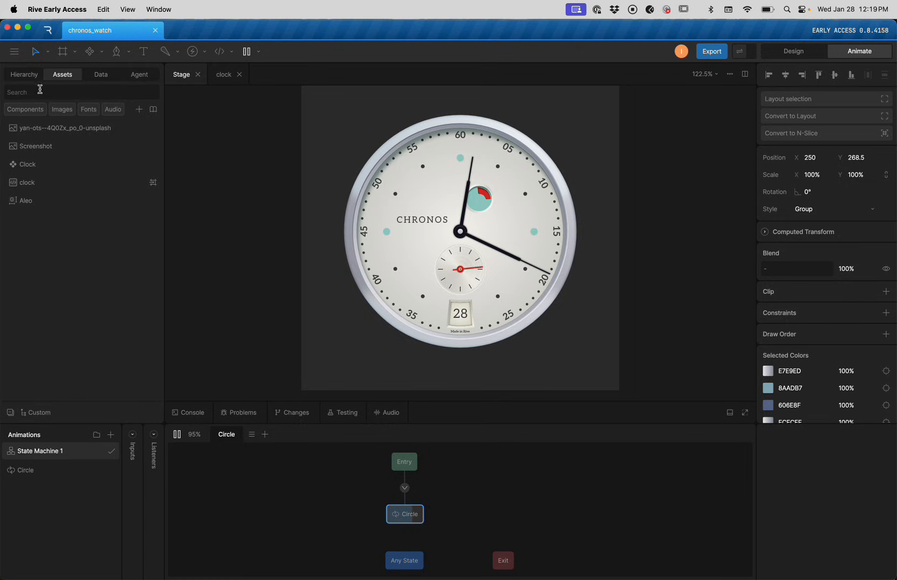
# Delete the unused unsplash photo and Screenshot image assets, then select the Aleo font asset
pyautogui.click(52, 124)
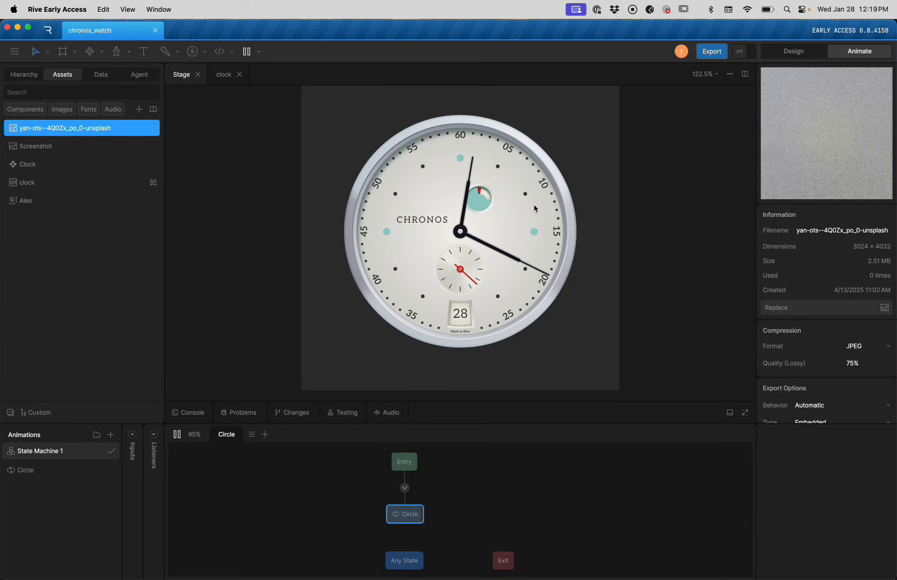
pyautogui.press('Delete')
pyautogui.click(58, 131)
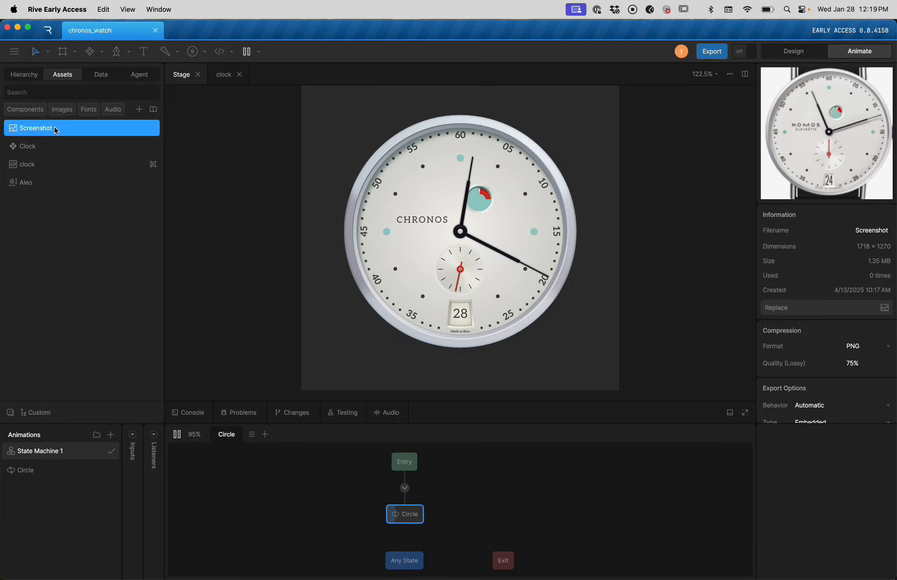
pyautogui.press('Delete')
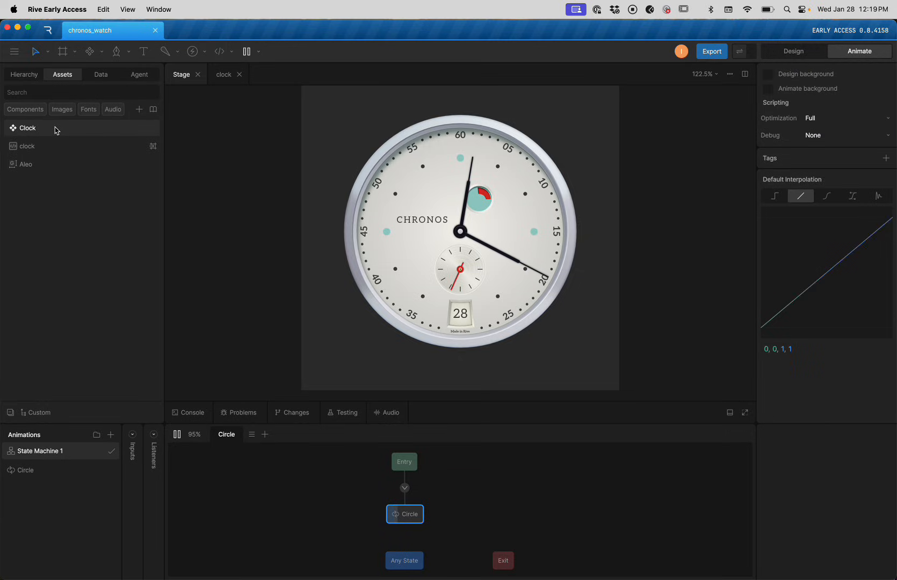
pyautogui.click(42, 164)
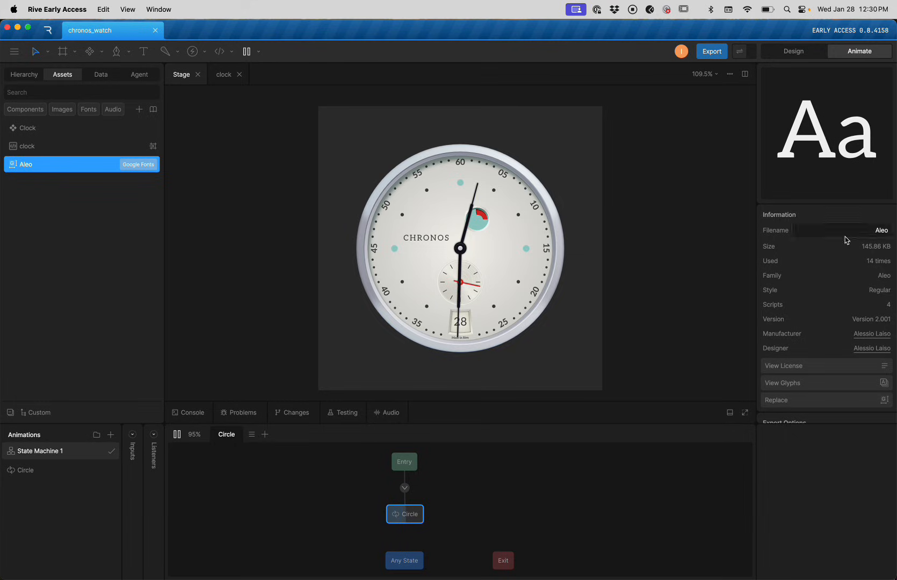
# Set the Aleo font's export Include option to Glyphs Used and apply the change
pyautogui.scroll(-3, 819, 293)
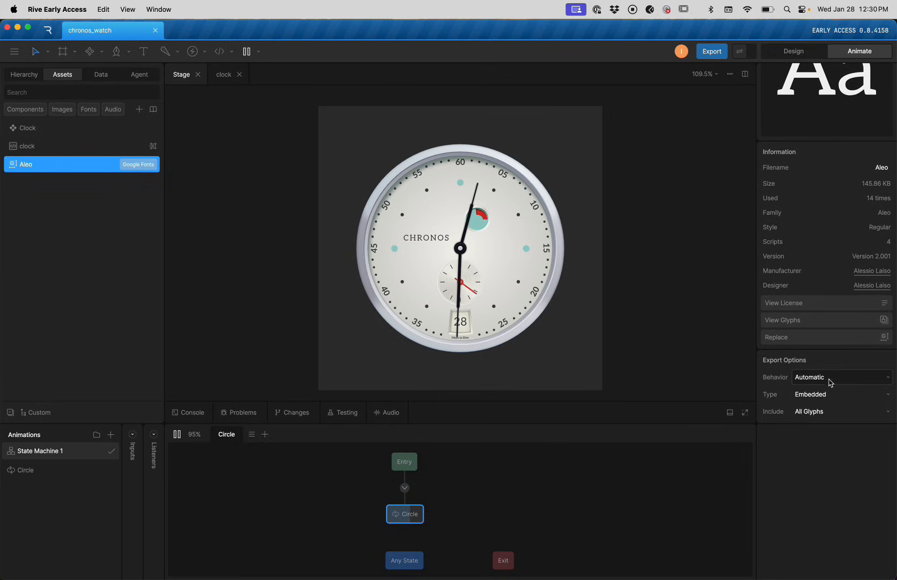
pyautogui.click(816, 418)
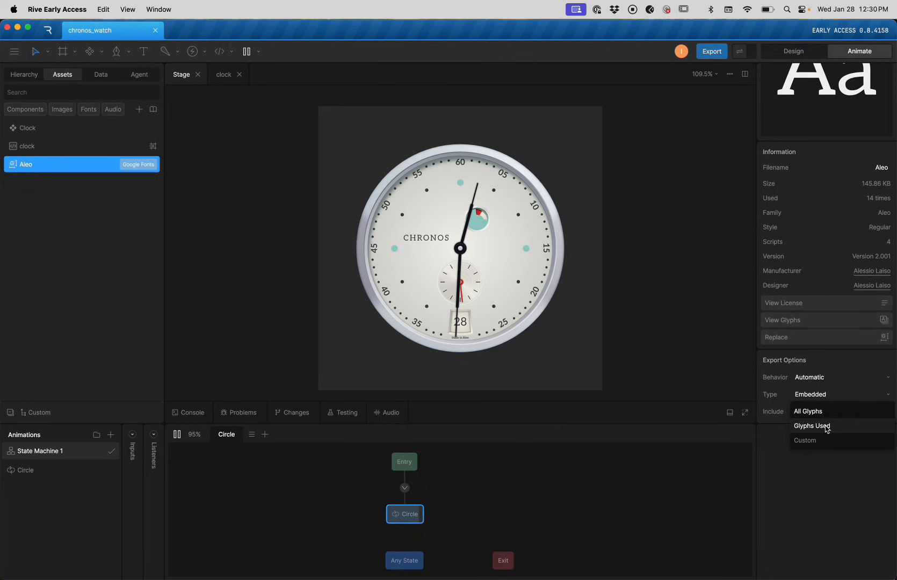
pyautogui.click(826, 428)
pyautogui.click(828, 397)
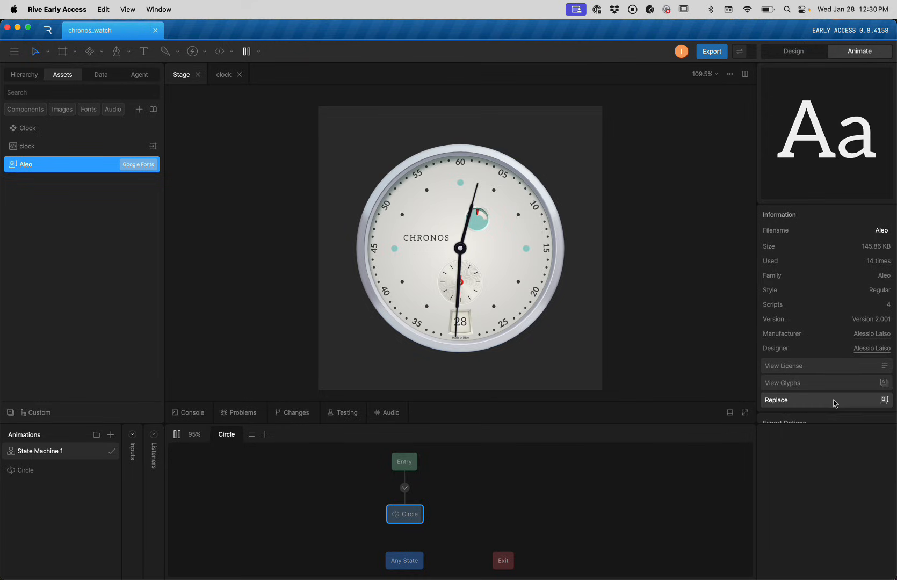
# Draw a new 335 × 62 artboard above the Clock watch
pyautogui.scroll(-2, 809, 362)
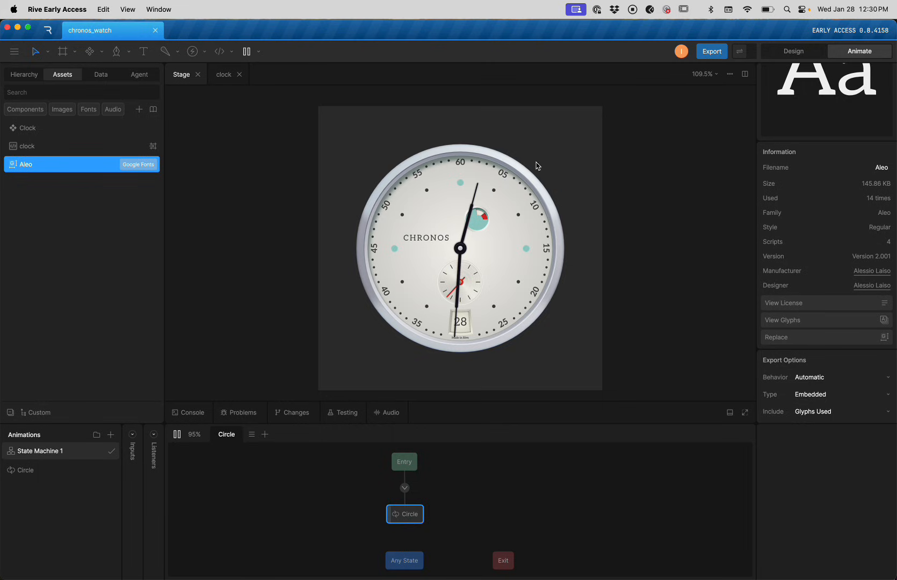
pyautogui.scroll(5, 445, 293)
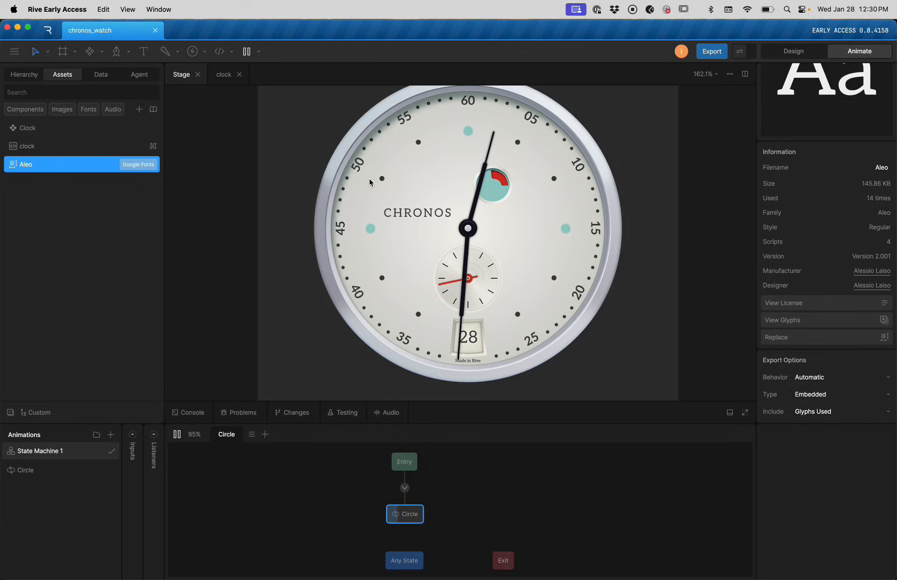
pyautogui.scroll(-5, 409, 194)
pyautogui.scroll(3, 409, 194)
pyautogui.press('a')
pyautogui.moveTo(372, 128); pyautogui.dragTo(543, 159)
pyautogui.scroll(3, 427, 167)
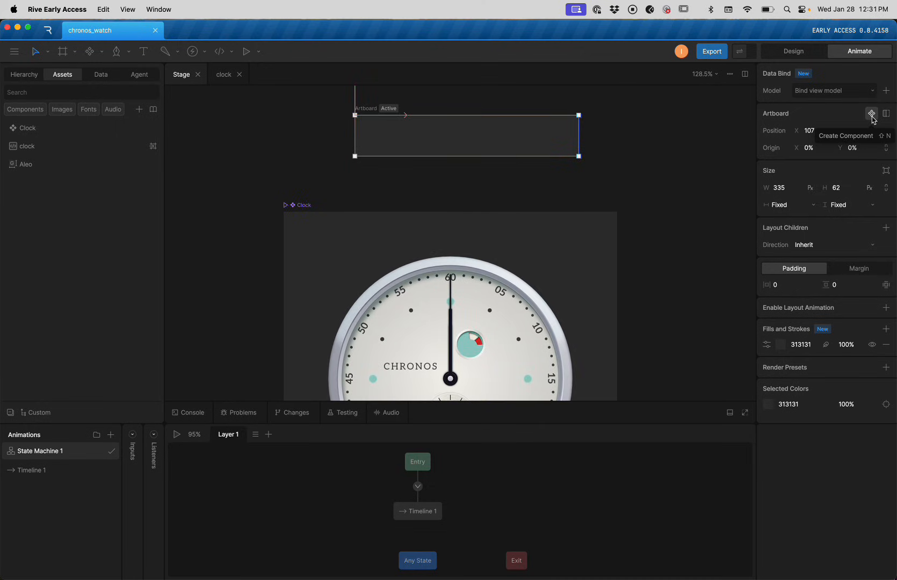
pyautogui.click(394, 141)
pyautogui.press('t')
pyautogui.click(385, 136)
pyautogui.write('12345')
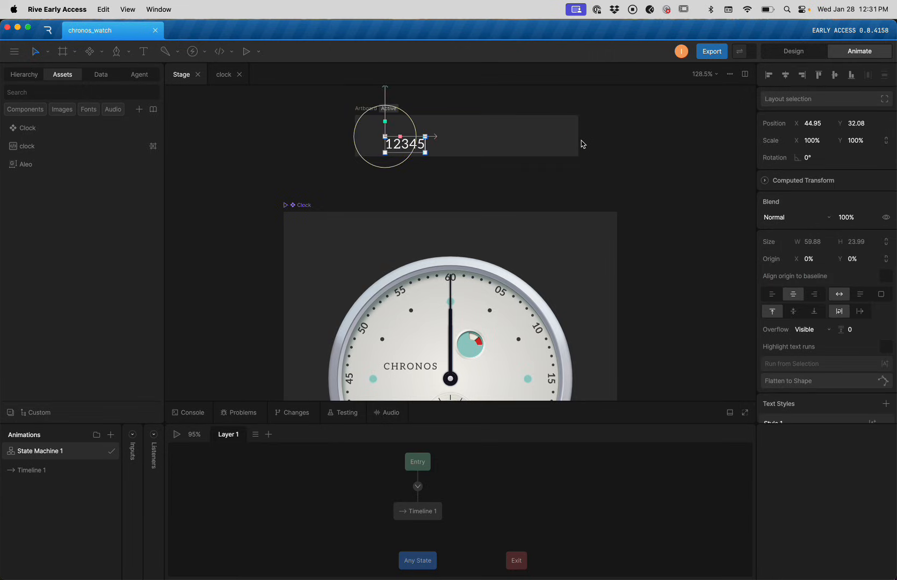
pyautogui.write('67890')
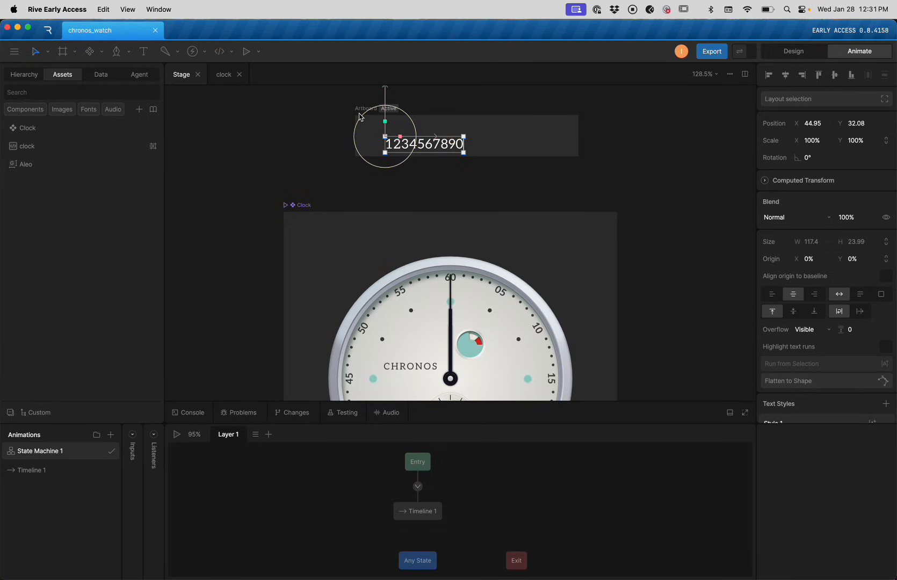
pyautogui.click(321, 113)
pyautogui.click(455, 148)
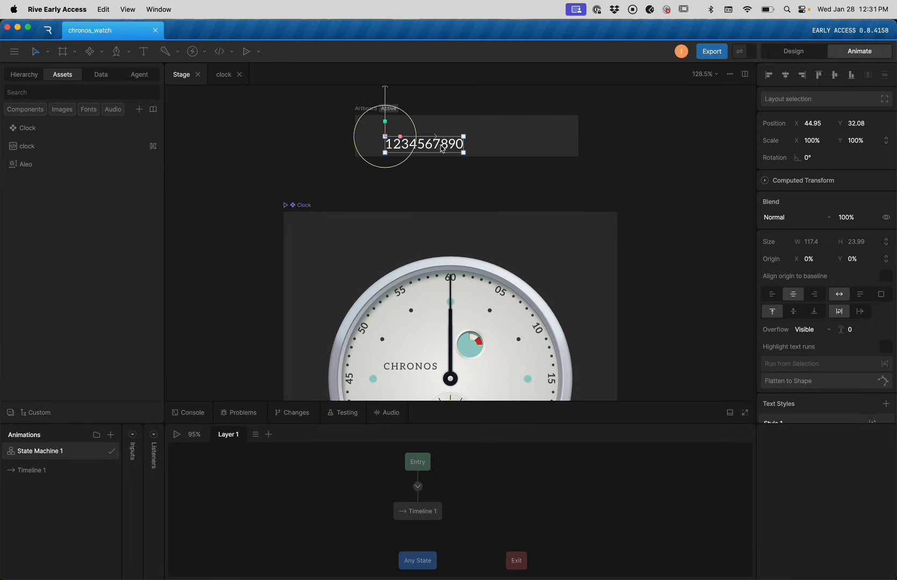